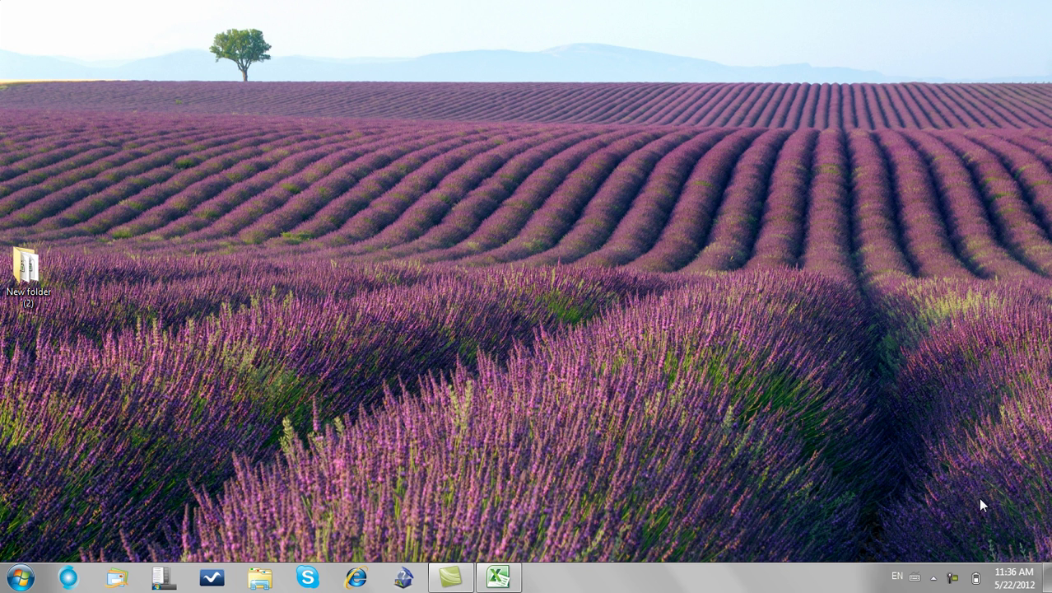
Refresh the desktop and bring the blank Book1 workbook back into view.
right_click(803, 117)
left_click(850, 217)
left_click(507, 570)
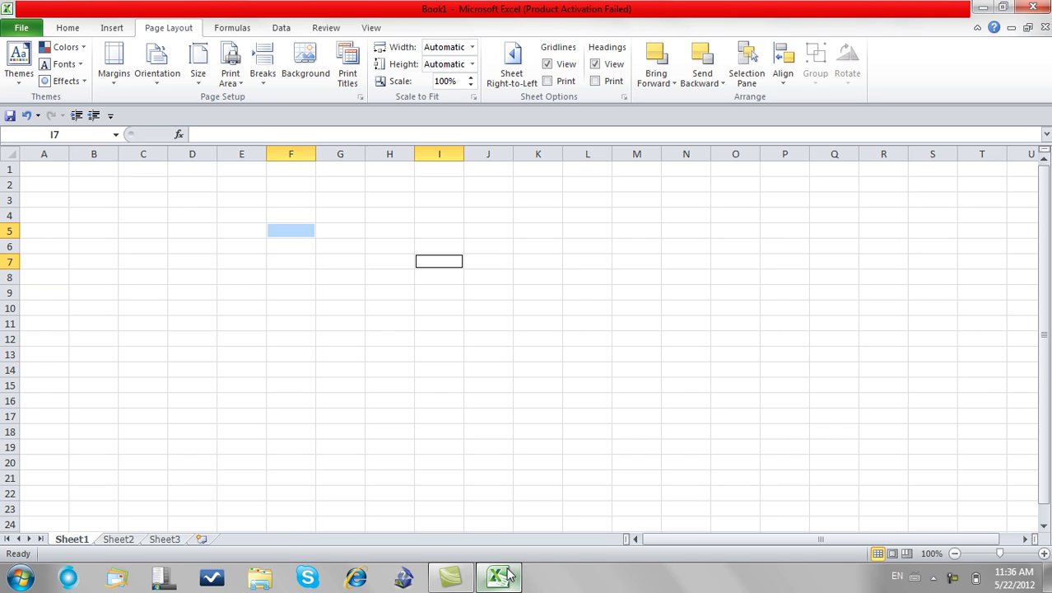
Select the block A1:N283 on Sheet1.
left_click(230, 380)
left_click(232, 275)
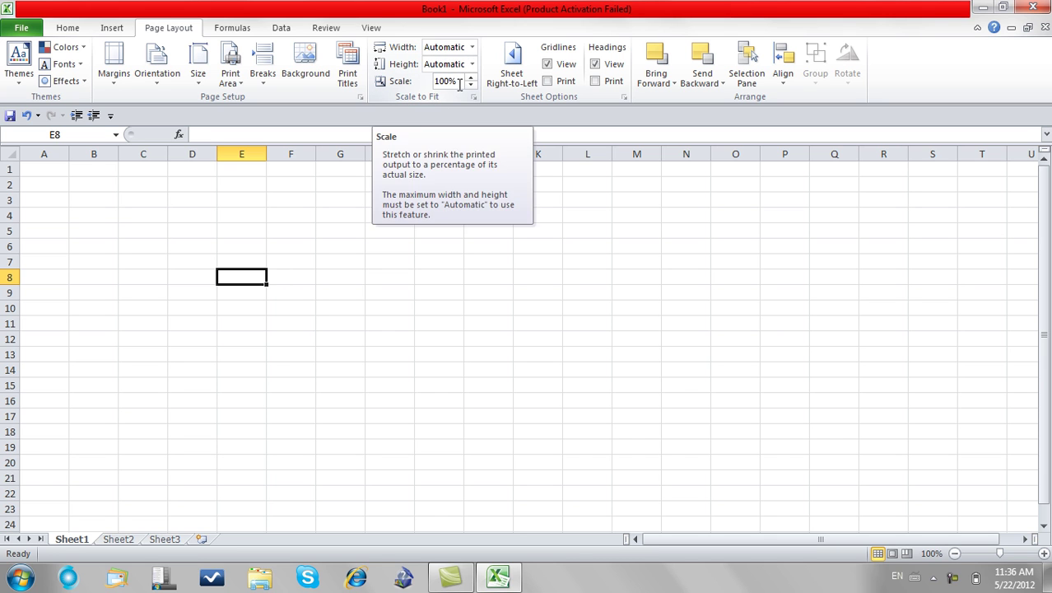
mouse_move(51, 168)
left_mouse_down()
mouse_move(635, 538)
mouse_move(692, 589)
left_mouse_up()
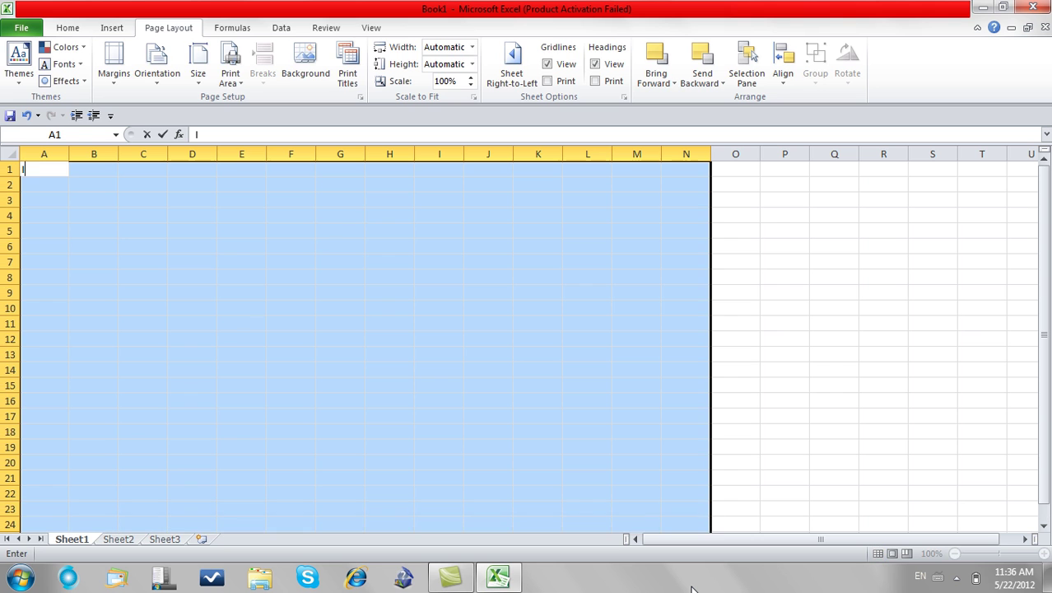
Fill every cell of A1:N283 with the word Islam using Ctrl+Enter.
type("Islam")
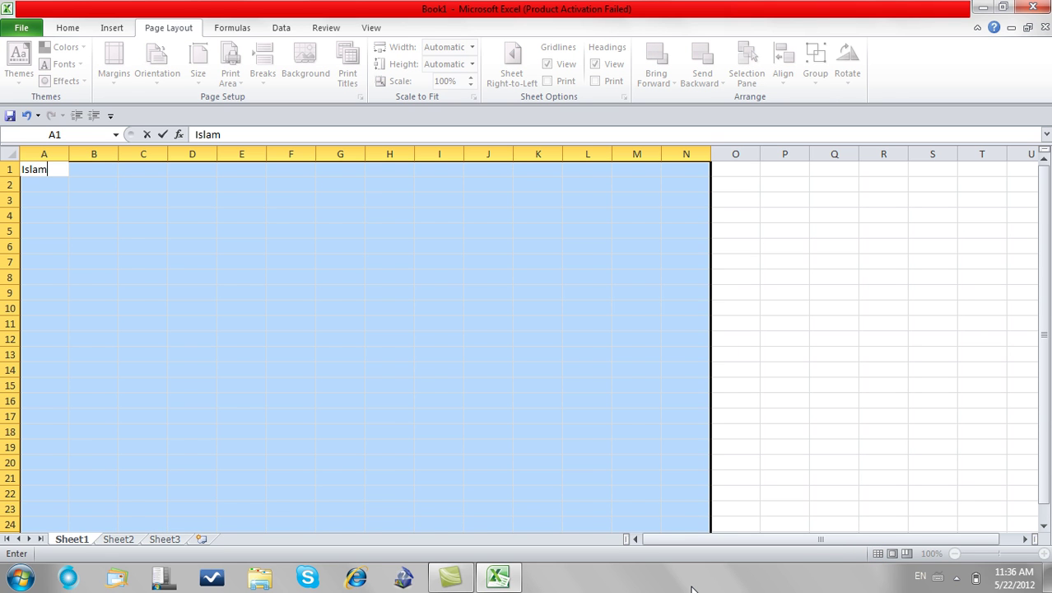
key("ctrl+Return")
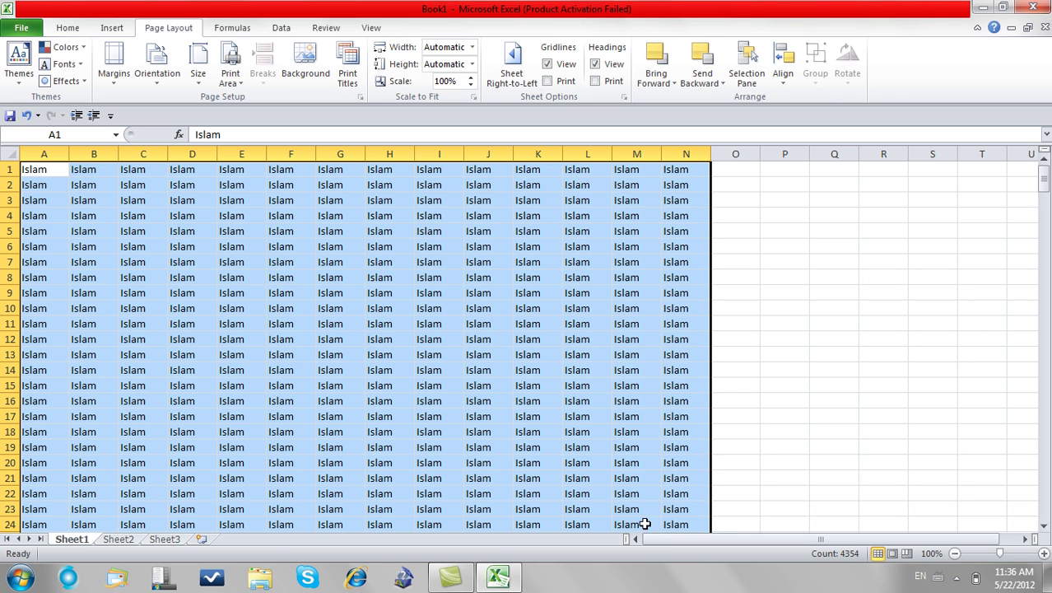
left_click(394, 261)
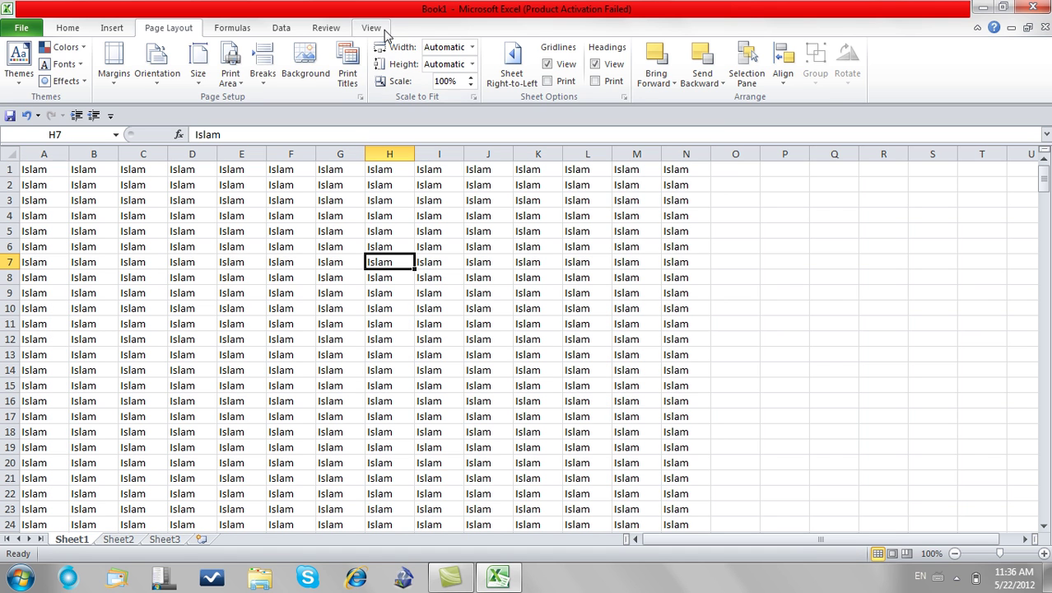
Show Sheet1 in Page Break Preview and select a few ranges to inspect the pages.
left_click(381, 33)
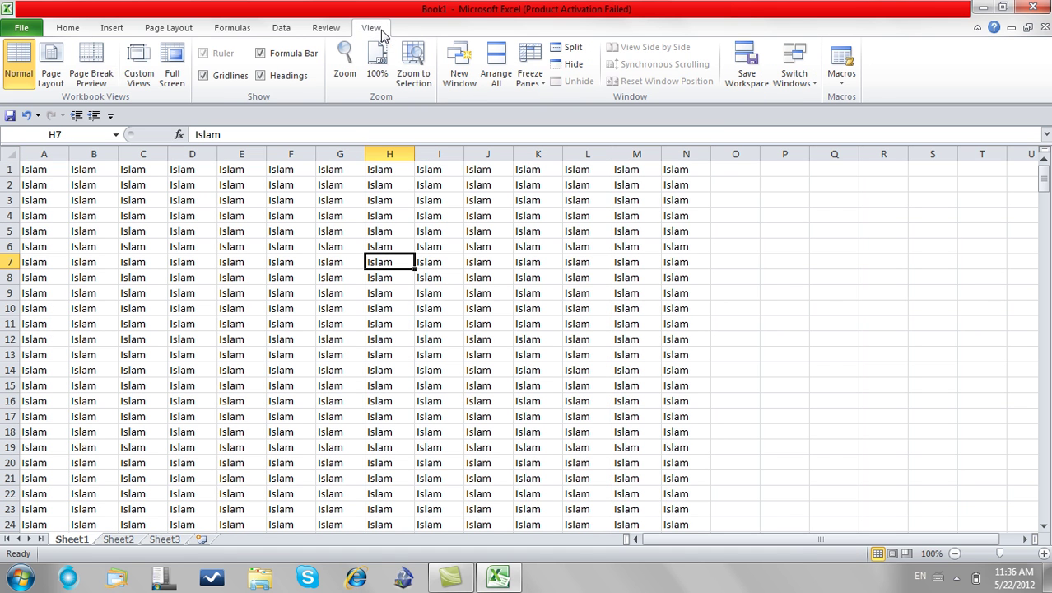
left_click(104, 68)
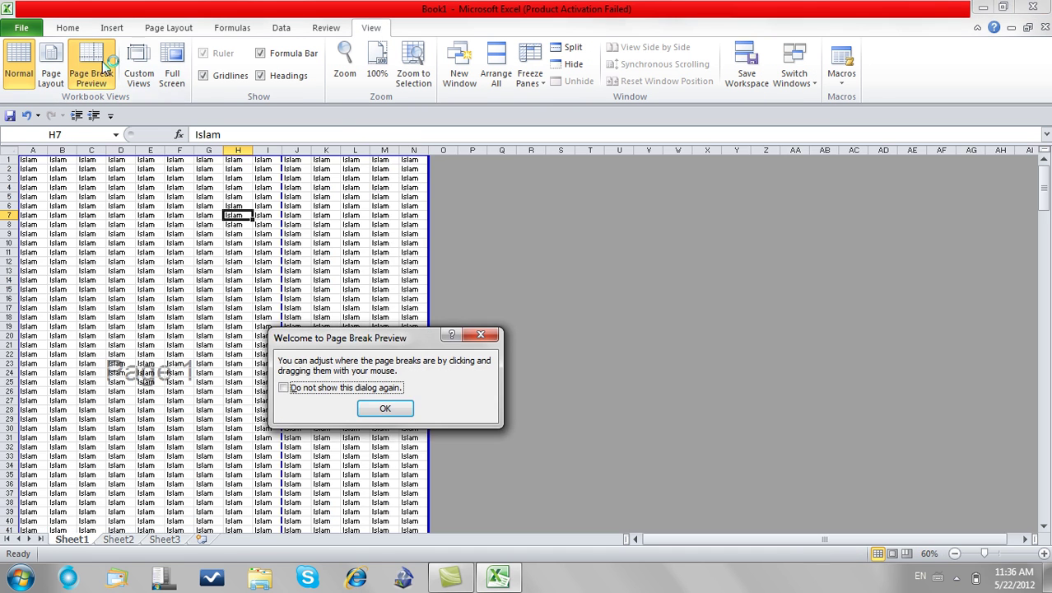
left_click(383, 408)
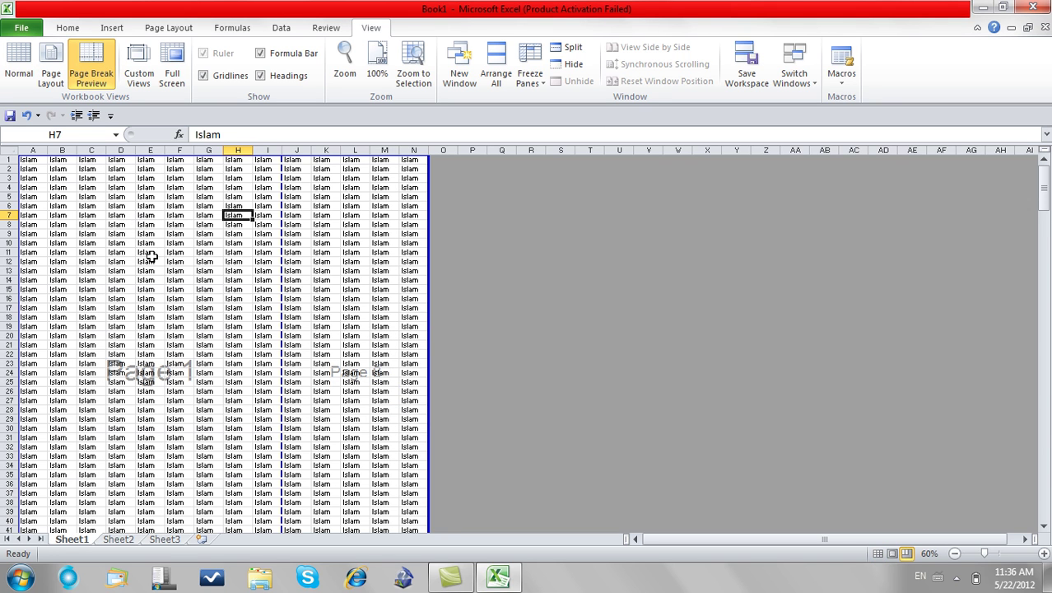
left_click_drag(72, 261, 409, 269)
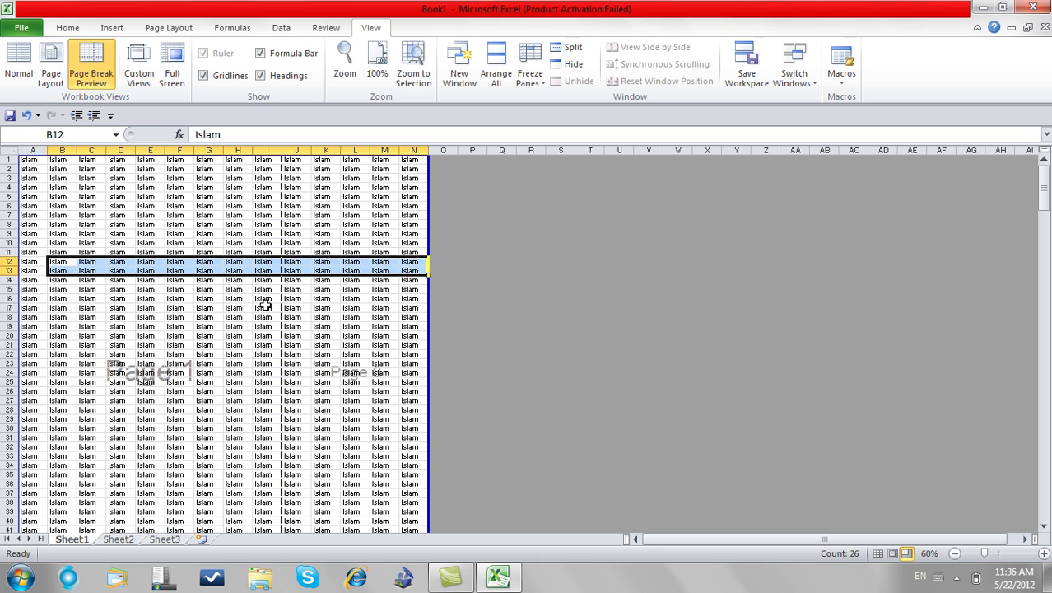
left_click_drag(148, 206, 206, 528)
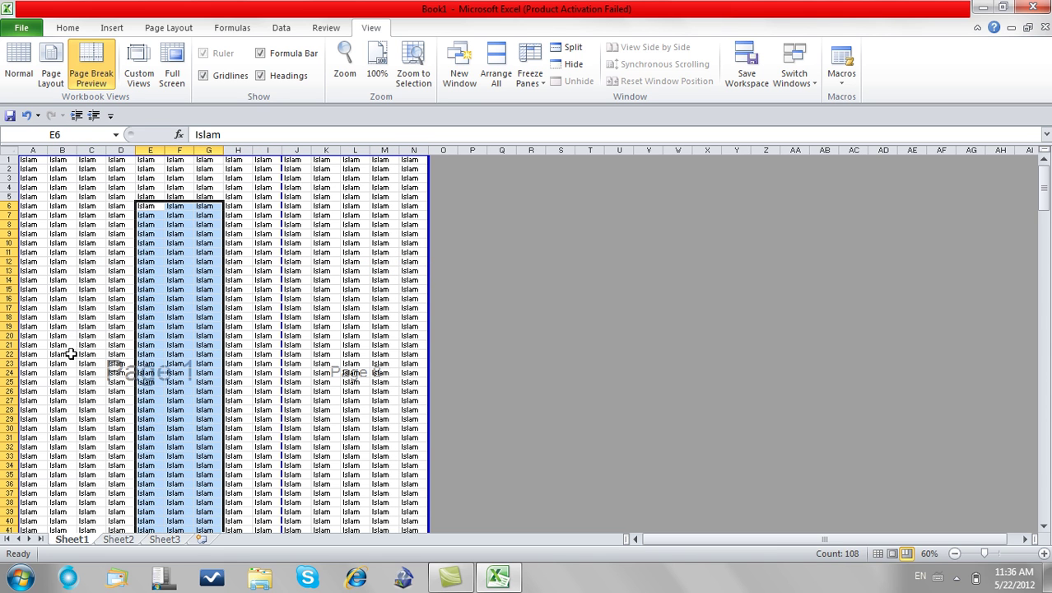
left_click_drag(59, 345, 416, 345)
left_click_drag(220, 195, 247, 271)
left_click_drag(65, 270, 418, 274)
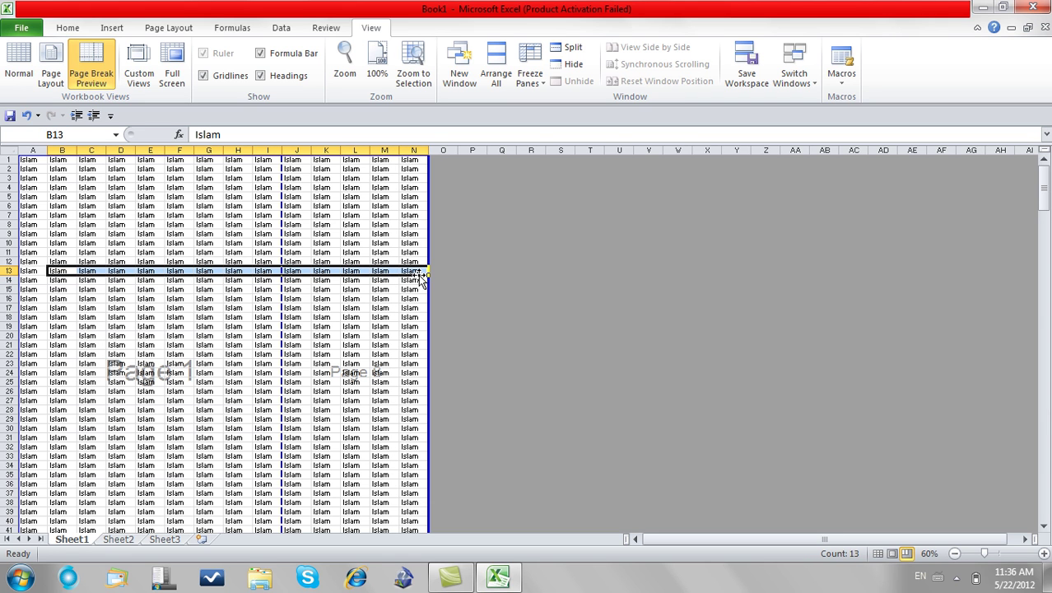
left_click(145, 363)
left_click(182, 234)
left_click(359, 223)
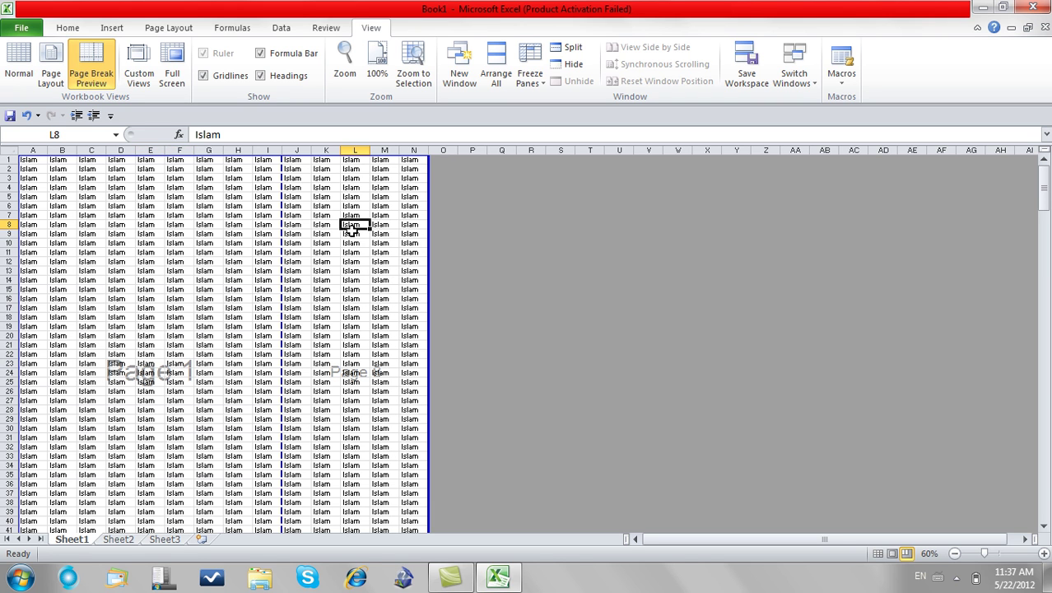
Fit the printout to 1 page wide.
left_click(182, 35)
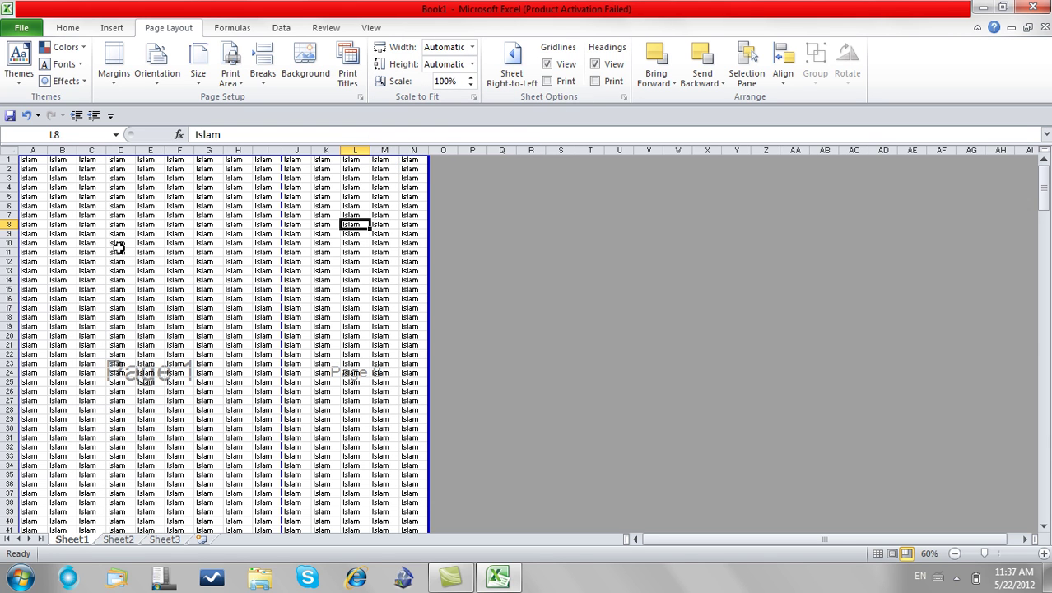
left_click_drag(115, 251, 380, 251)
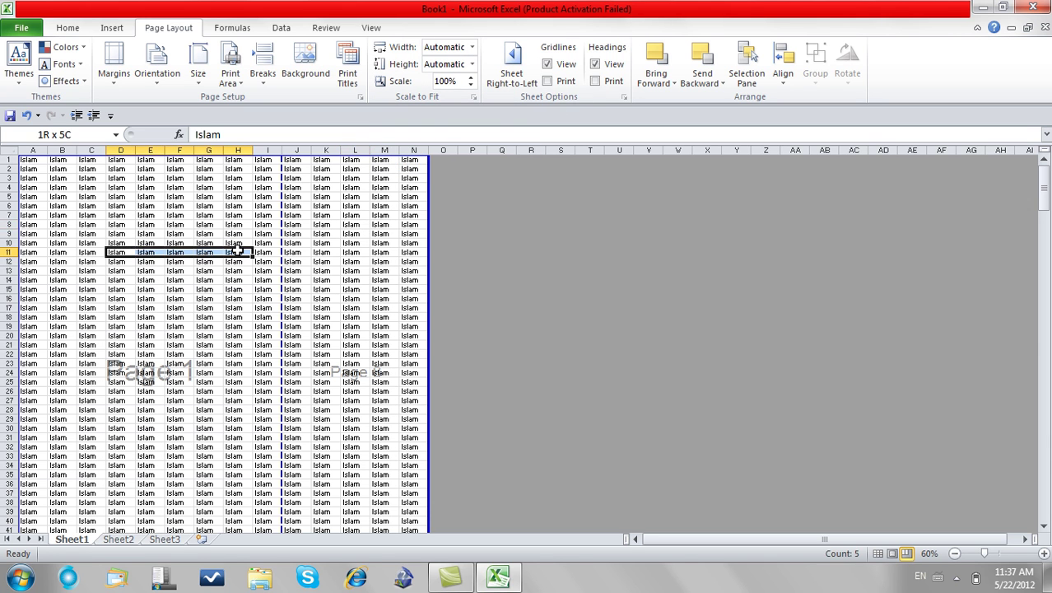
left_click(472, 47)
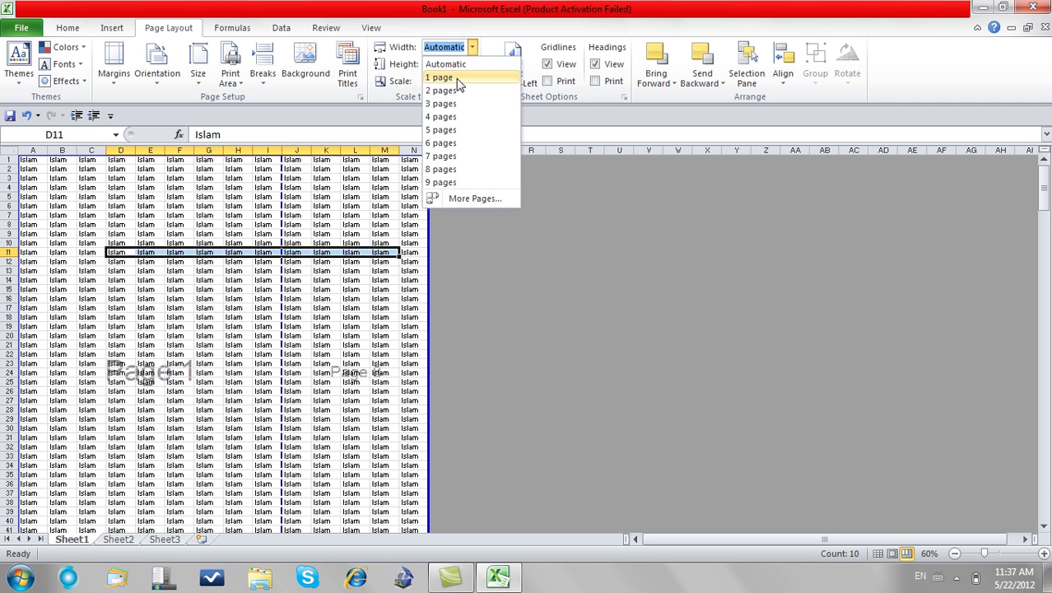
left_click(455, 78)
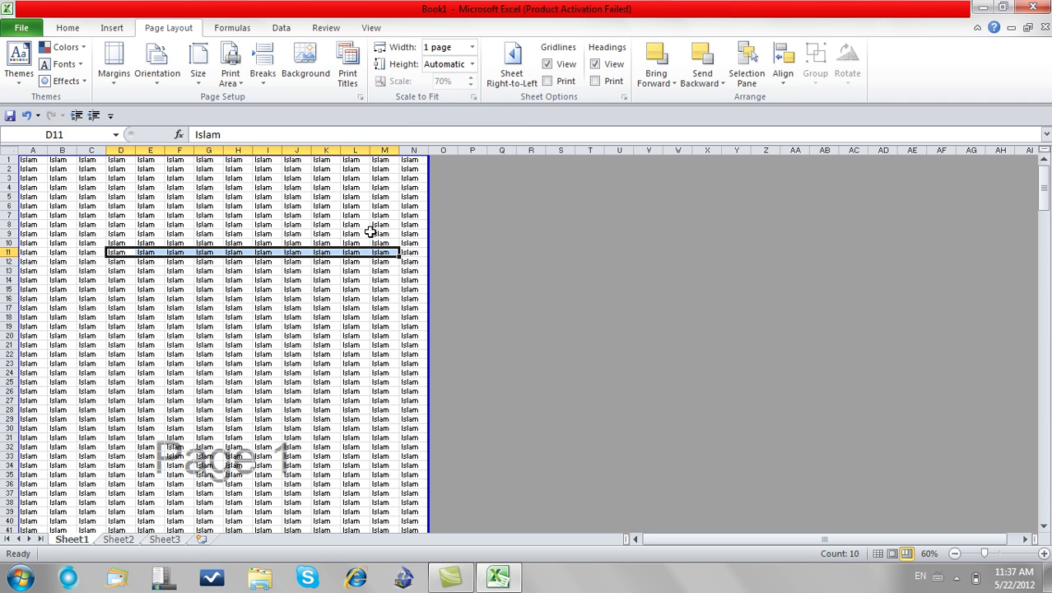
left_click(231, 300)
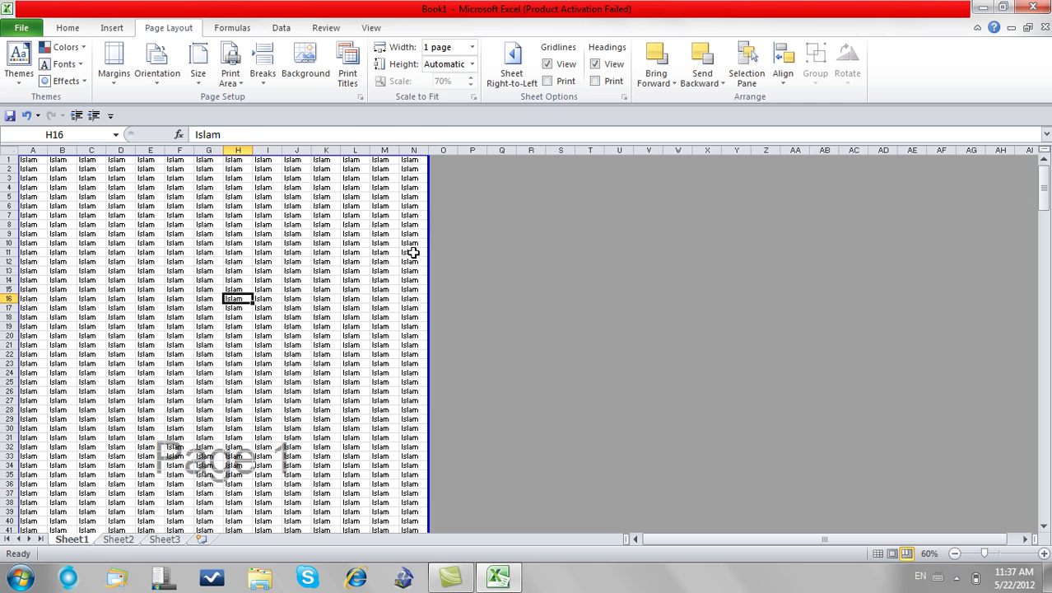
Try 2 pages wide, then return the print width to Automatic.
left_click(471, 47)
left_click(452, 91)
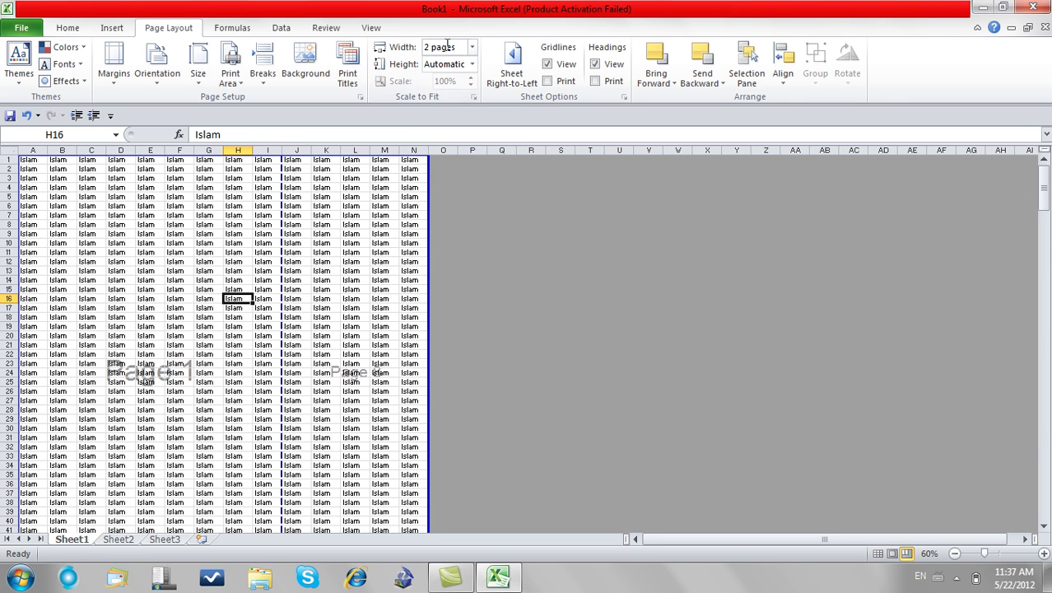
left_click(471, 47)
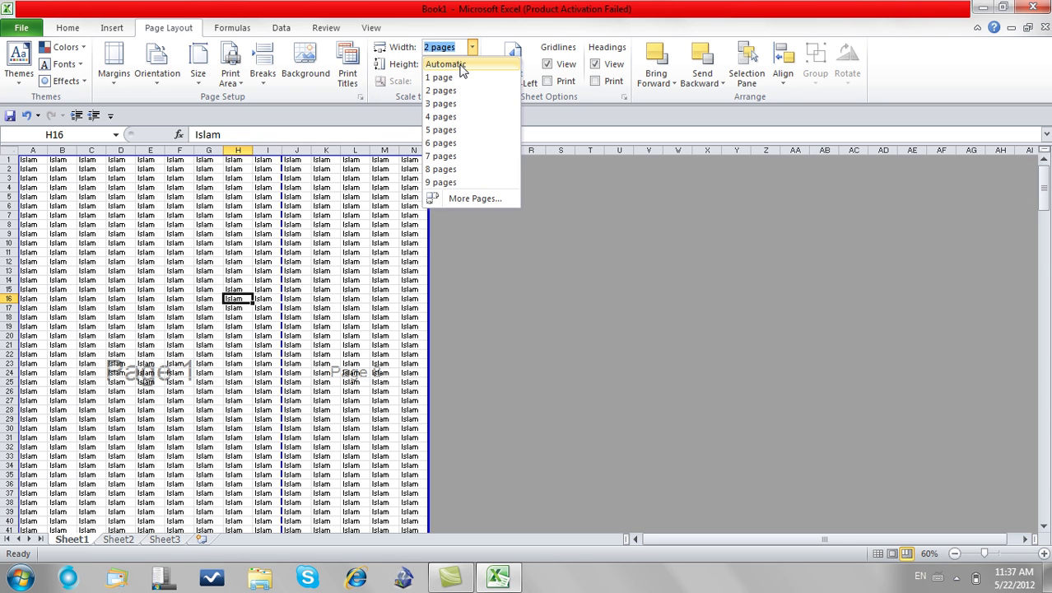
left_click(461, 66)
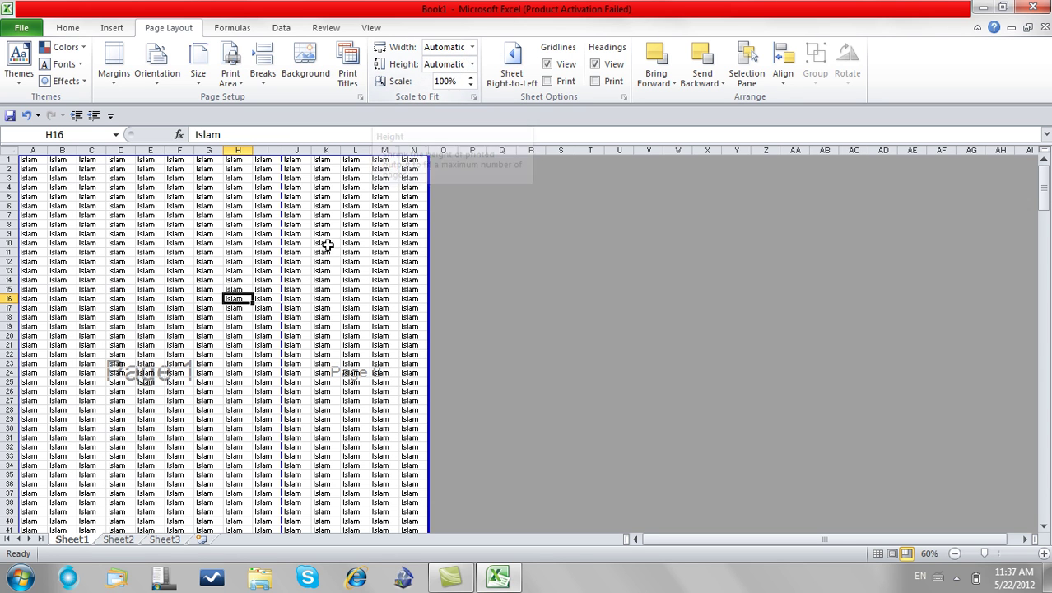
mouse_move(1043, 182)
left_mouse_down()
mouse_move(1043, 486)
mouse_move(1043, 177)
left_mouse_up()
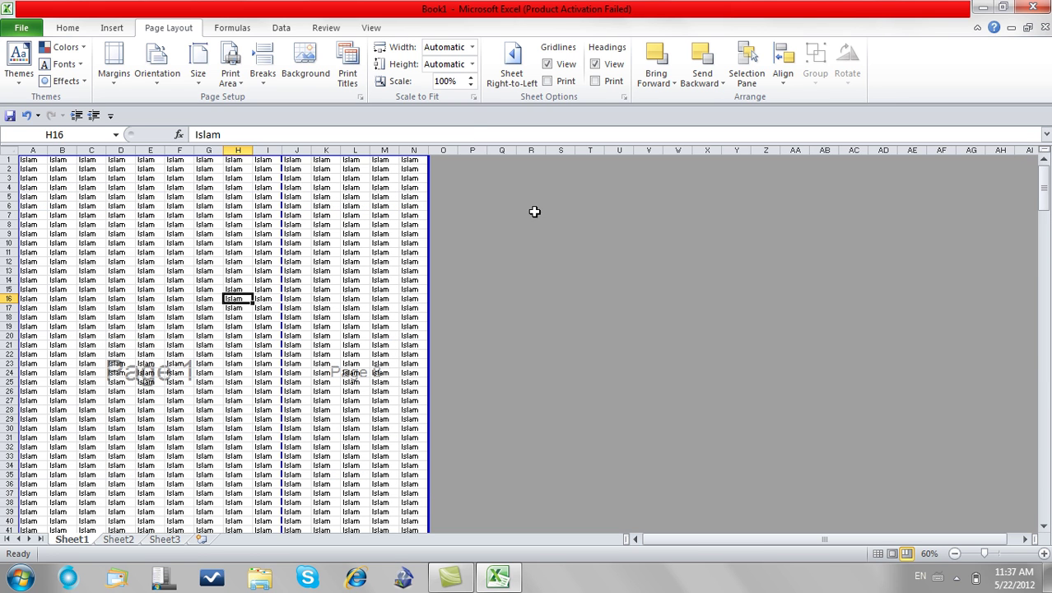
Set print height to 3 pages, check the page layout, then return height to Automatic.
left_click(473, 65)
left_click(464, 123)
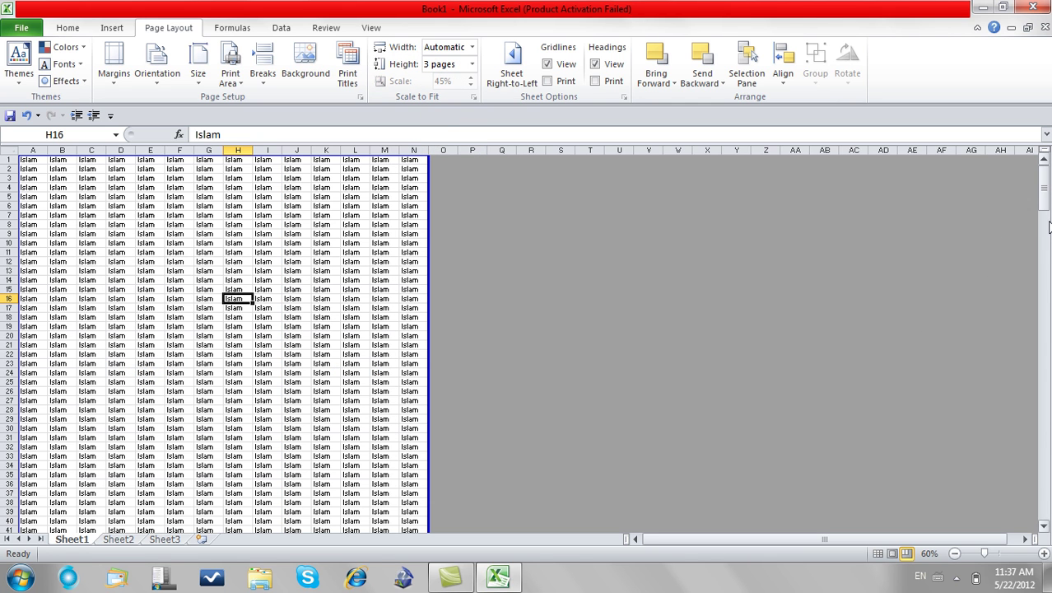
left_click(1036, 177)
left_click_drag(1043, 186, 1043, 484)
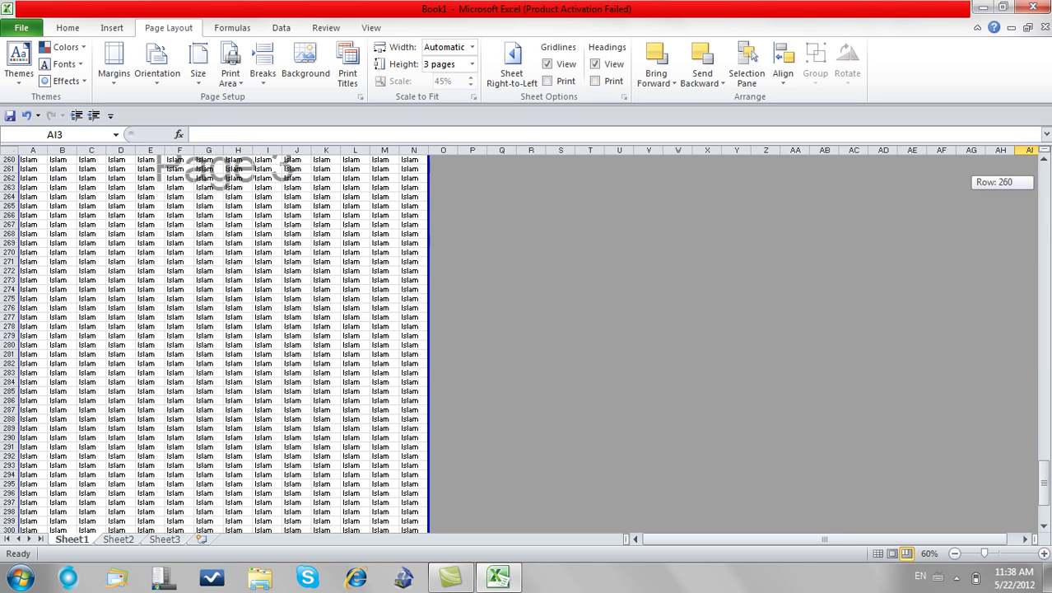
left_click(472, 64)
left_click(446, 80)
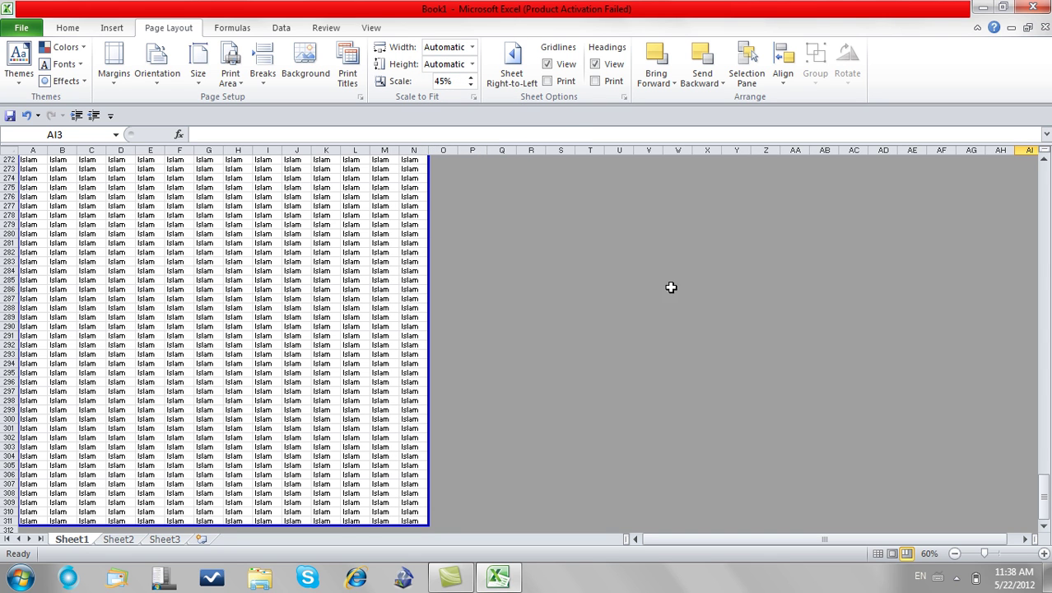
left_click_drag(1044, 489, 1045, 148)
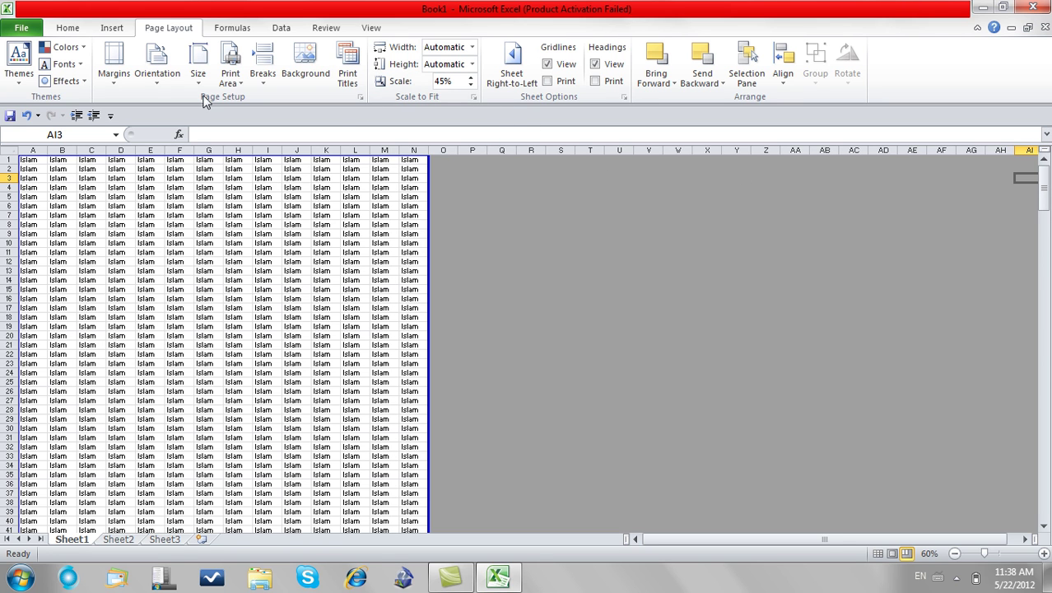
Return Sheet1 to Normal view and check the Width and Height scale-to-fit settings.
left_click(362, 30)
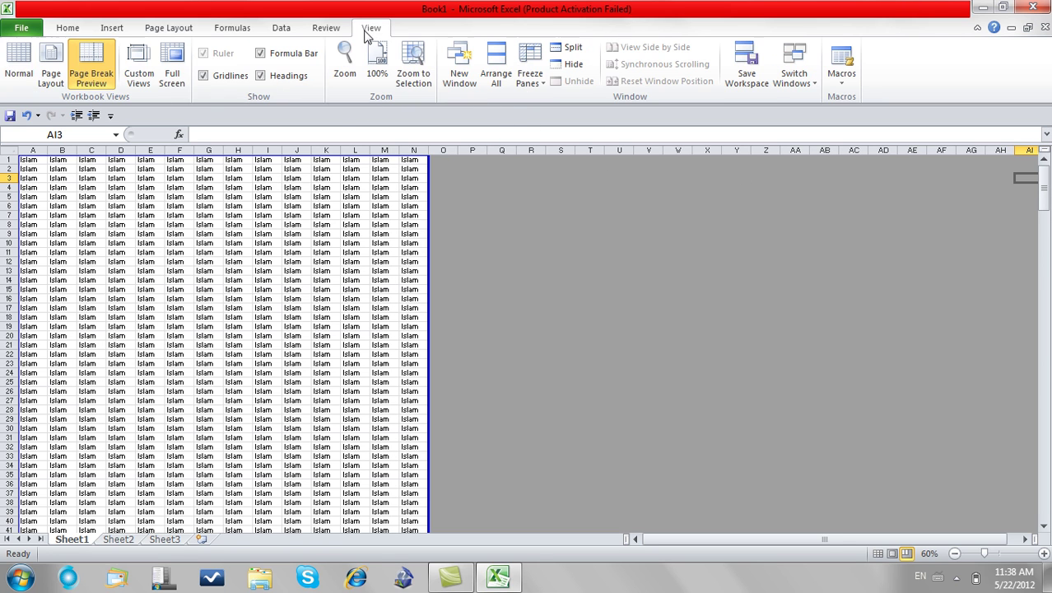
left_click(19, 61)
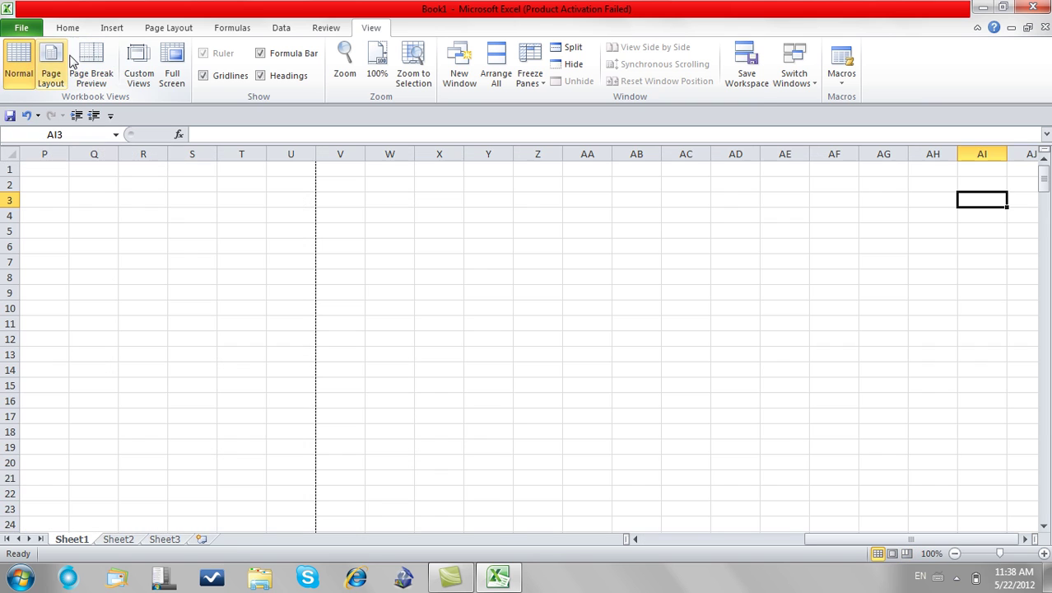
left_click(171, 30)
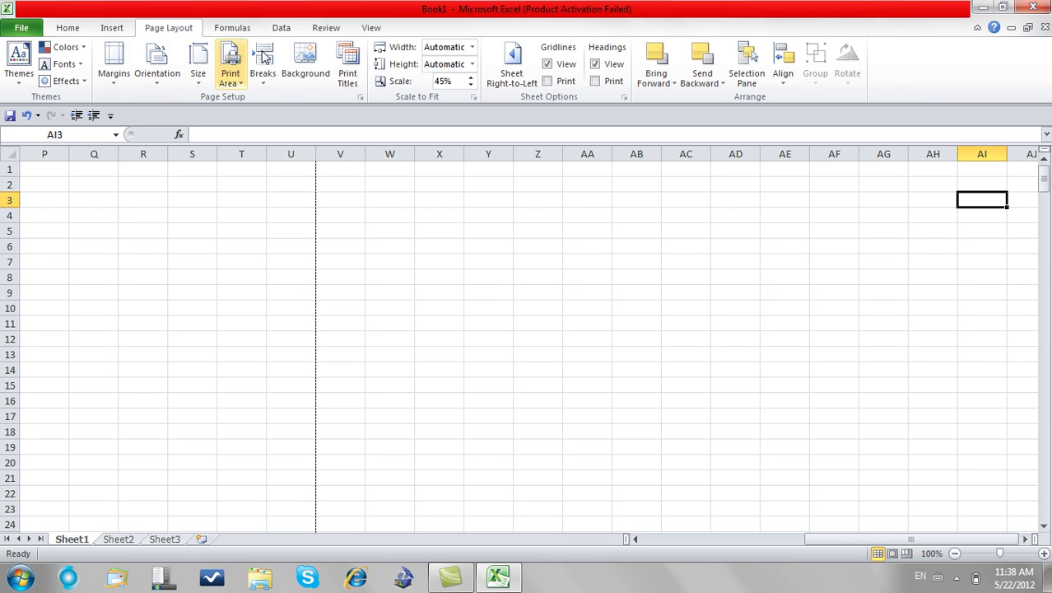
left_click(455, 47)
left_click(448, 62)
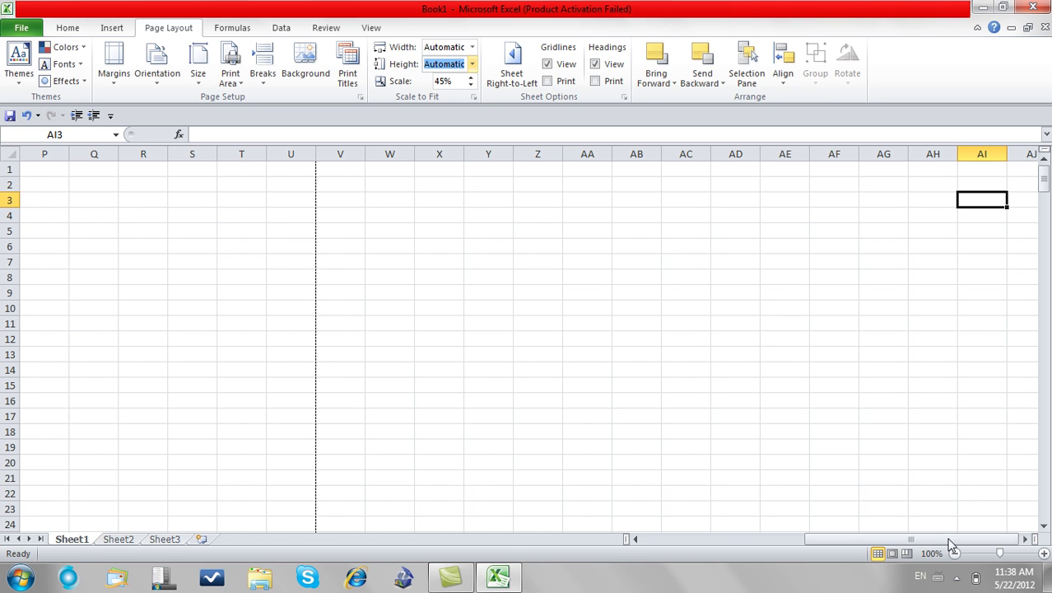
left_click_drag(948, 540, 706, 541)
left_click(294, 261)
left_click(388, 233)
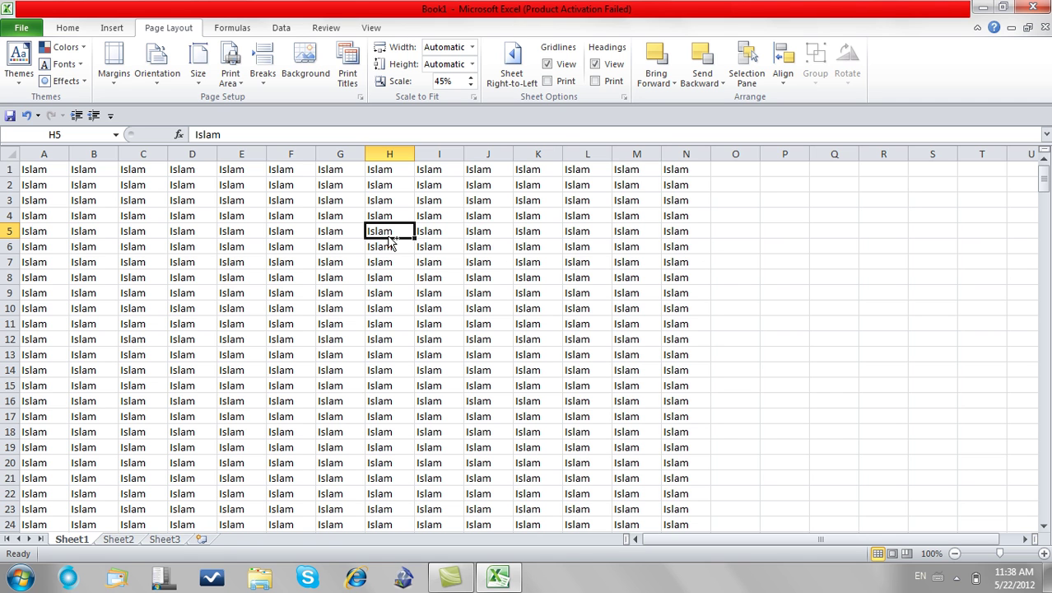
Preview the printout, set the print scale to 100%, and confirm it spans 14 pages.
key("ctrl+p")
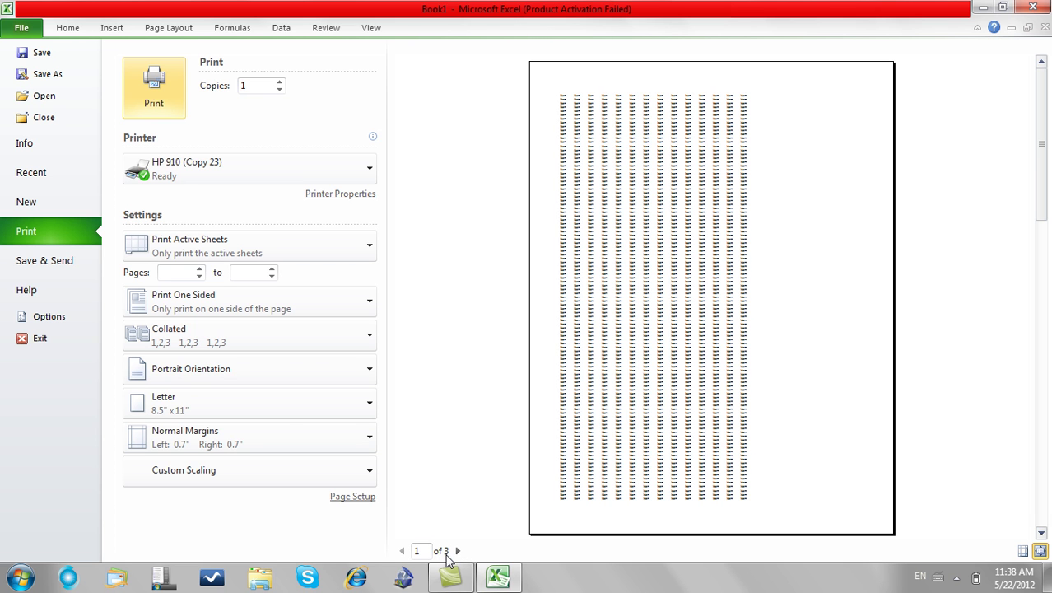
key("Escape")
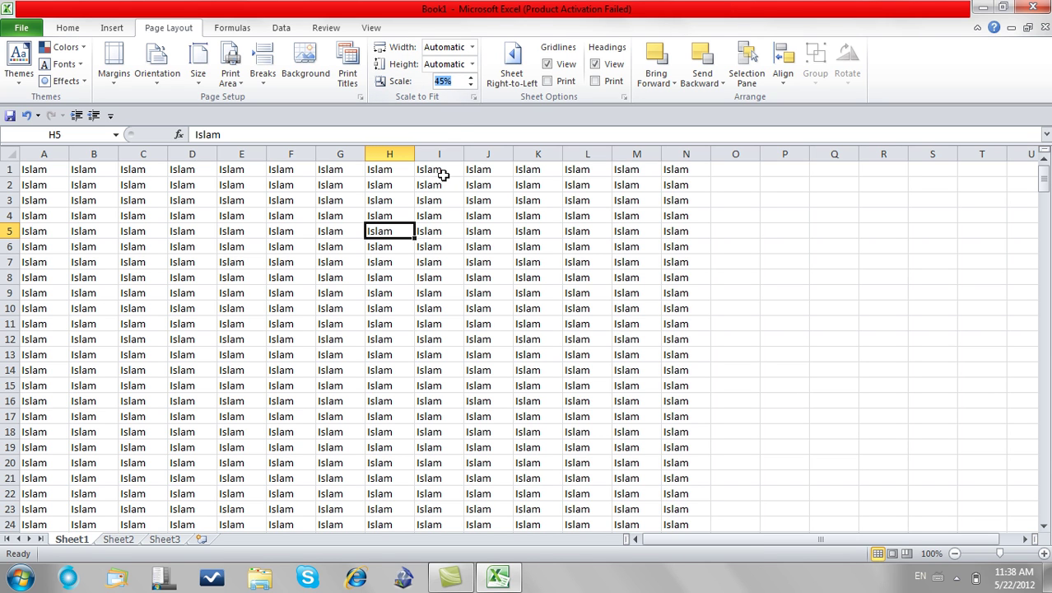
type("2")
type("100")
key("Return")
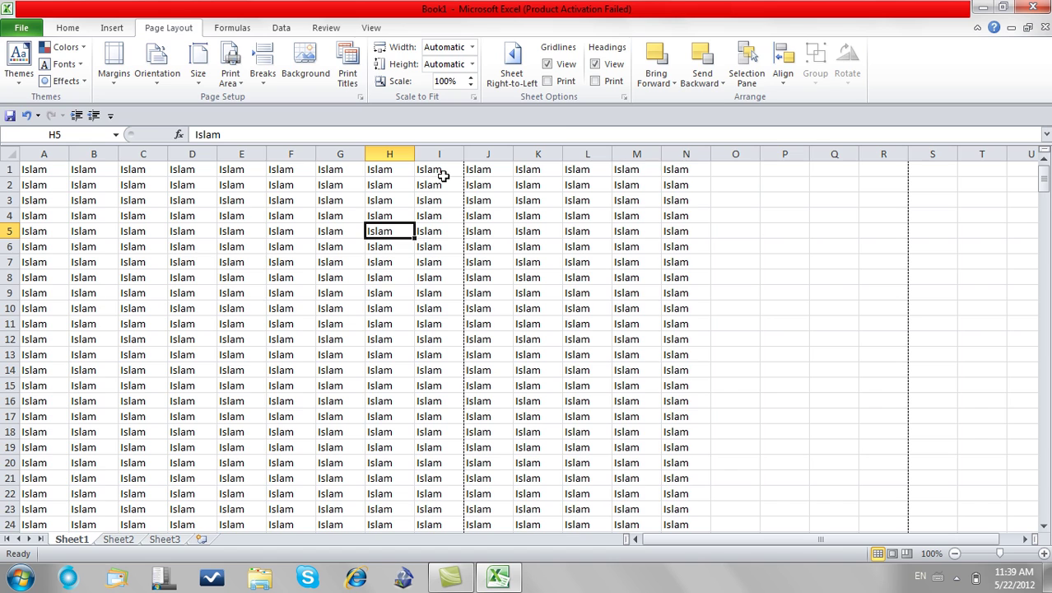
key("ctrl+p")
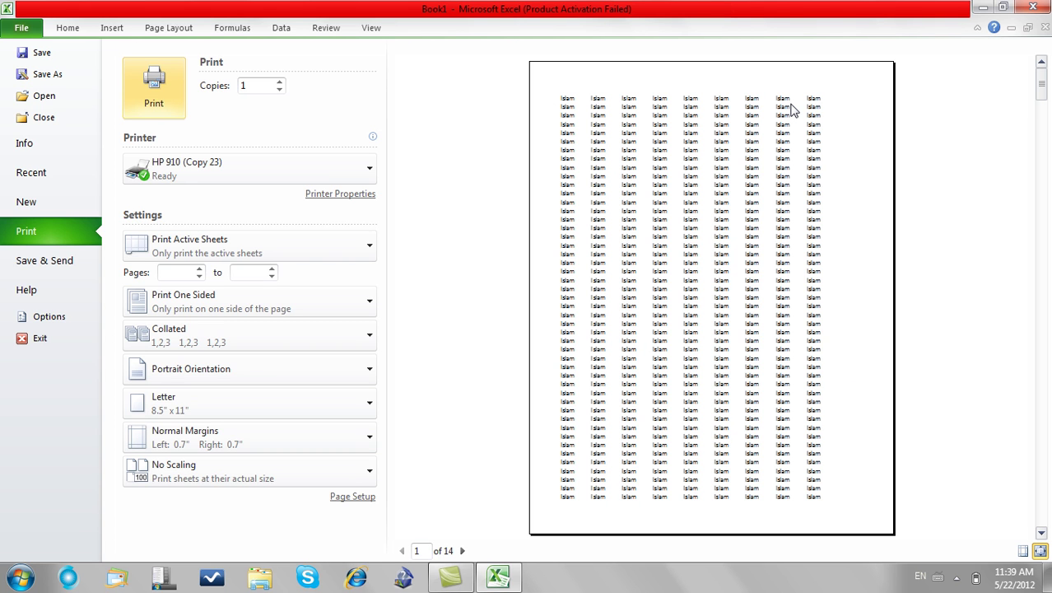
key("Escape")
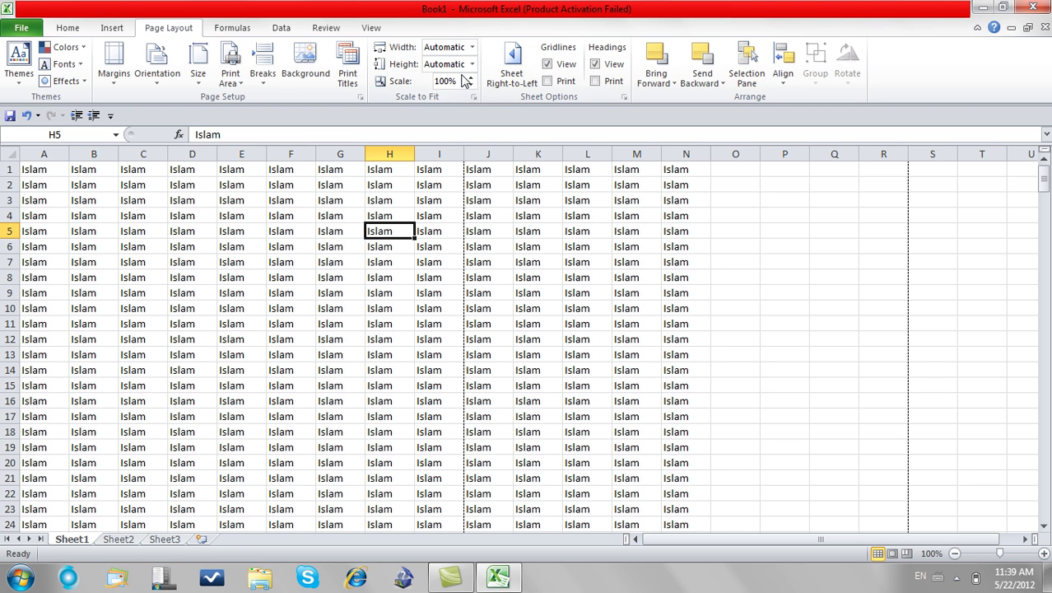
left_click(454, 80)
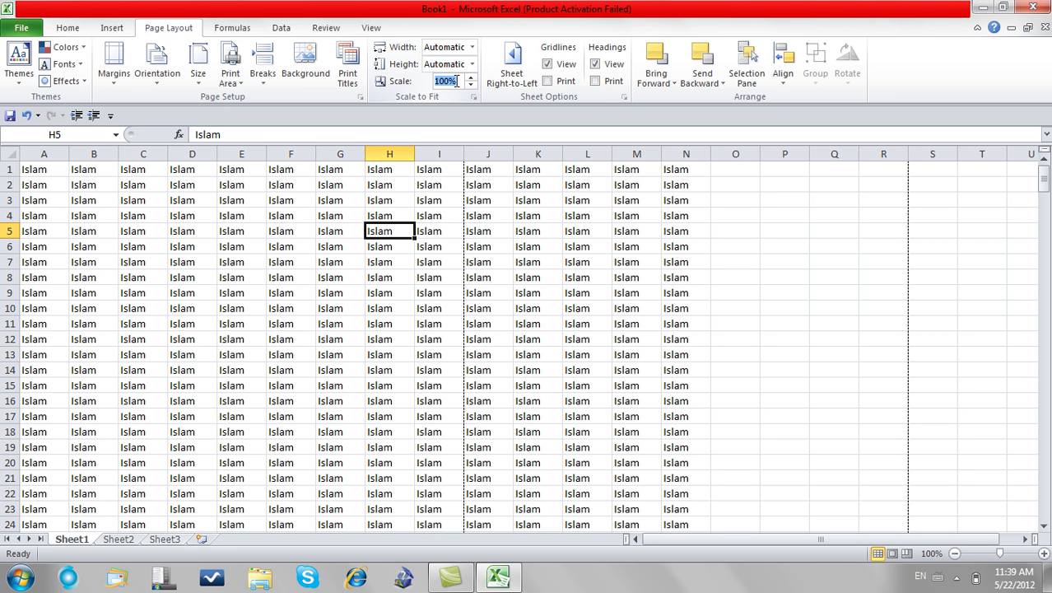
type("50")
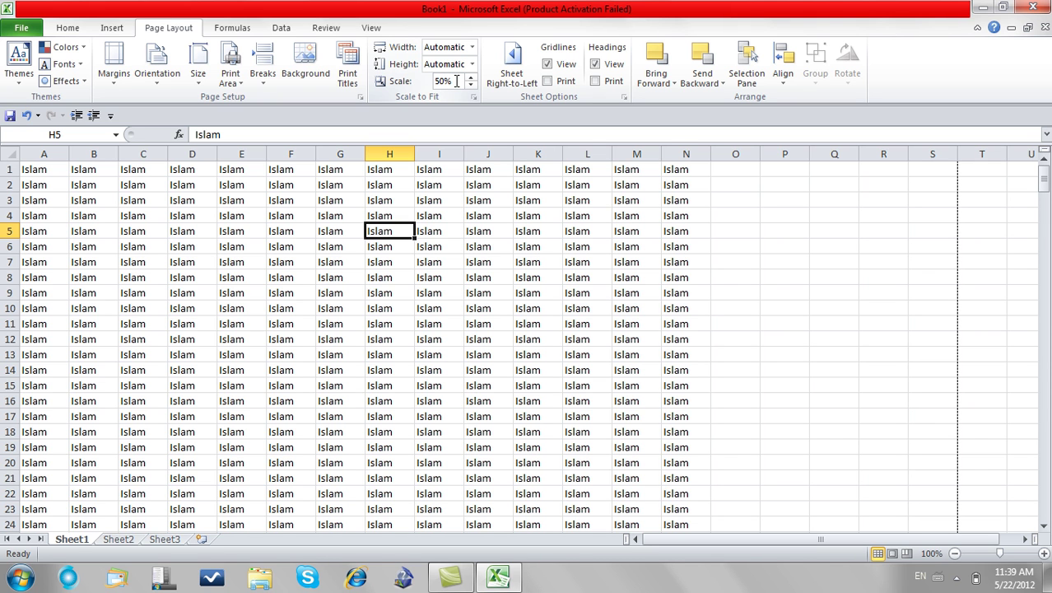
key("ctrl+p")
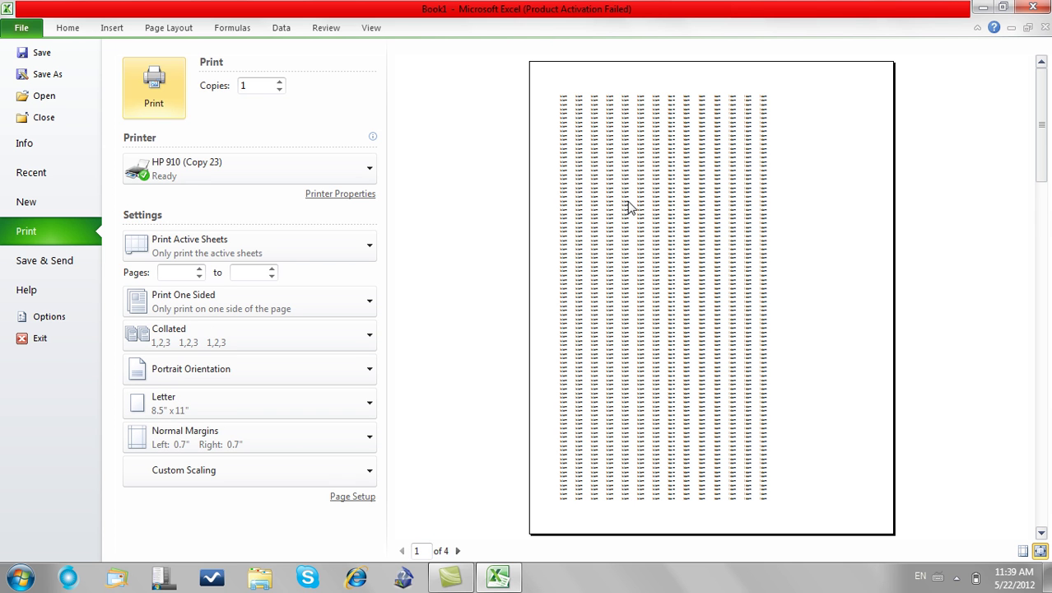
left_click(426, 551)
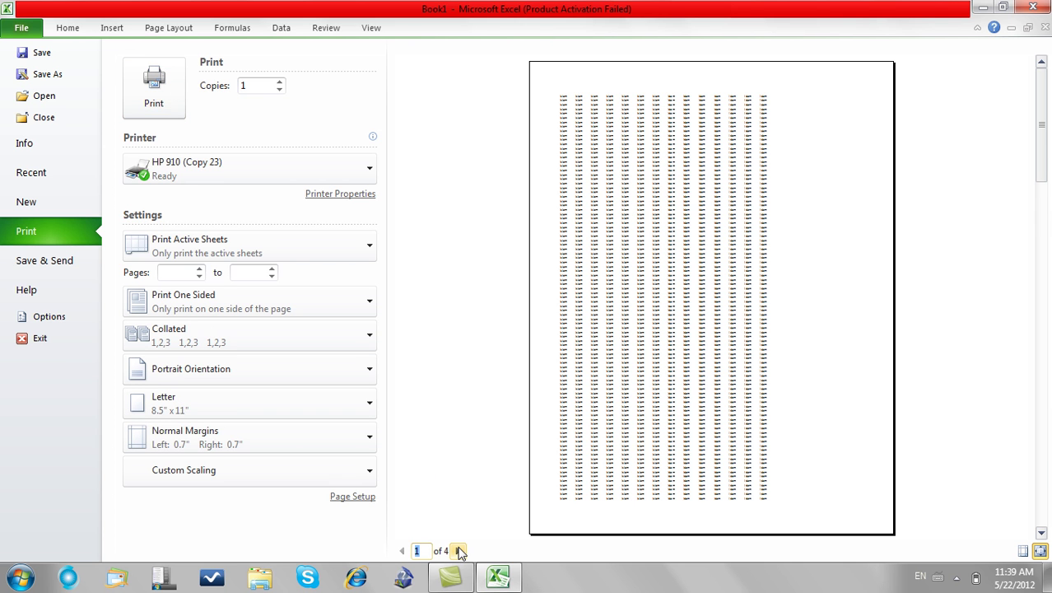
key("Escape")
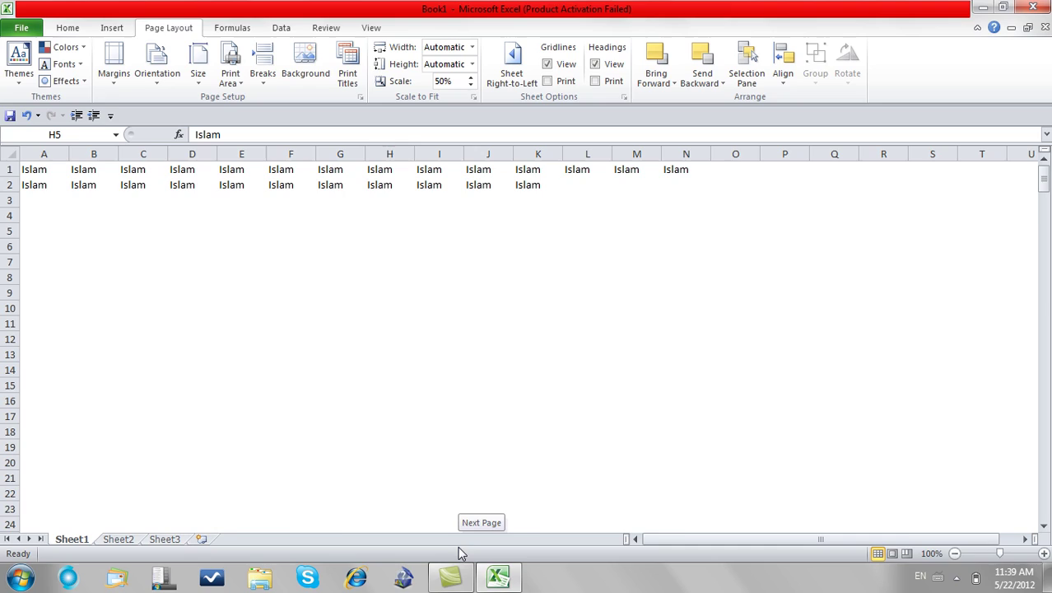
left_click(458, 82)
type("100")
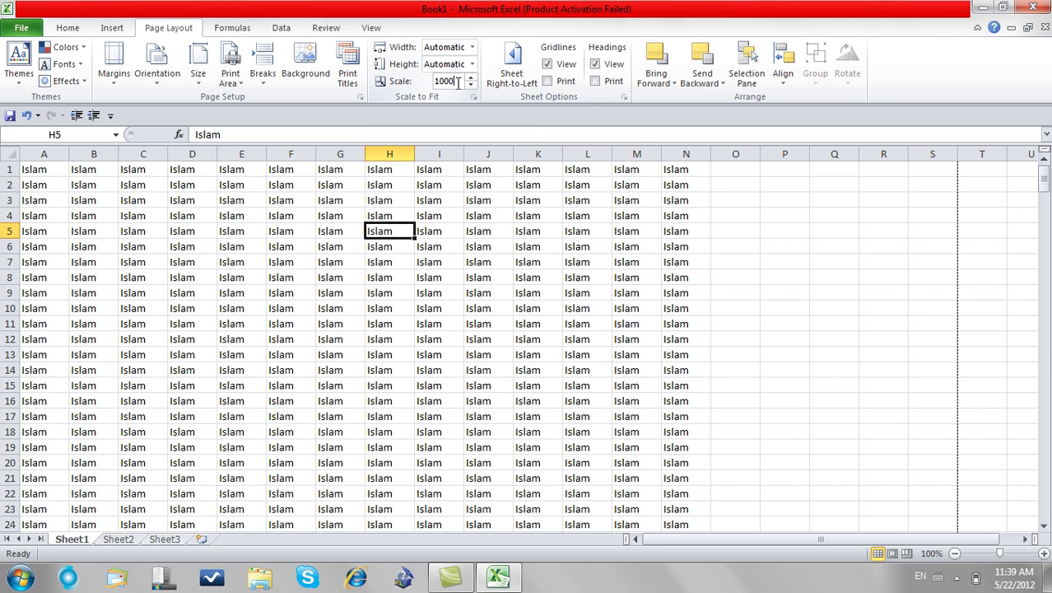
key("Return")
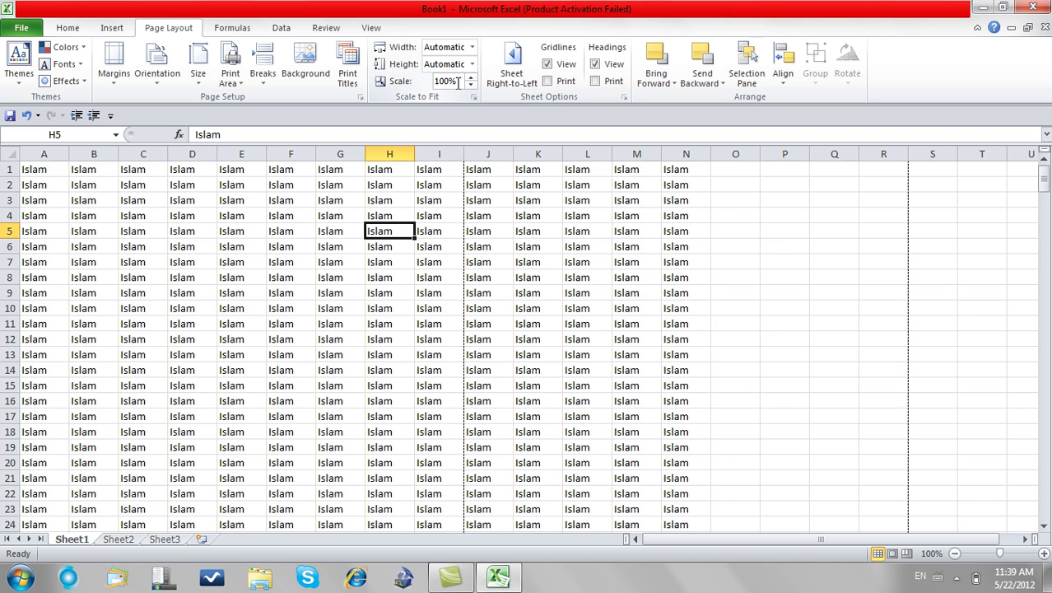
key("ctrl+p")
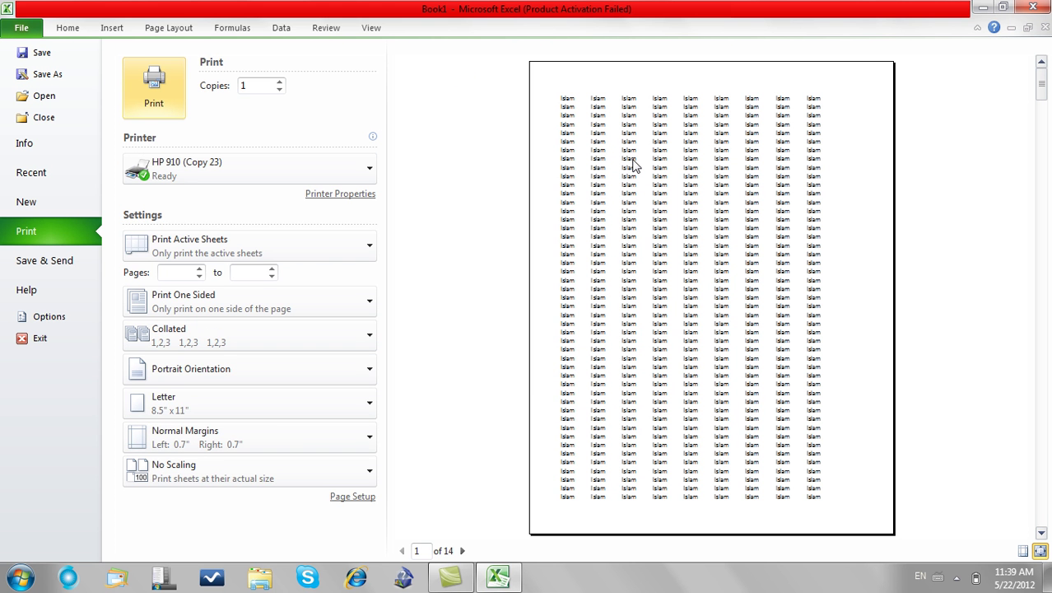
left_click(425, 549)
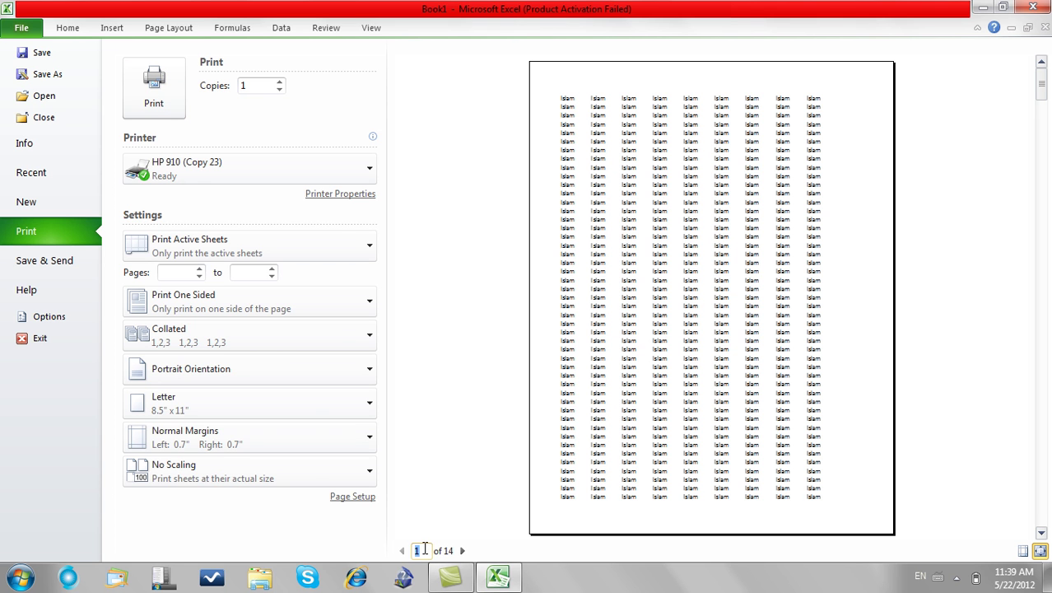
key("Escape")
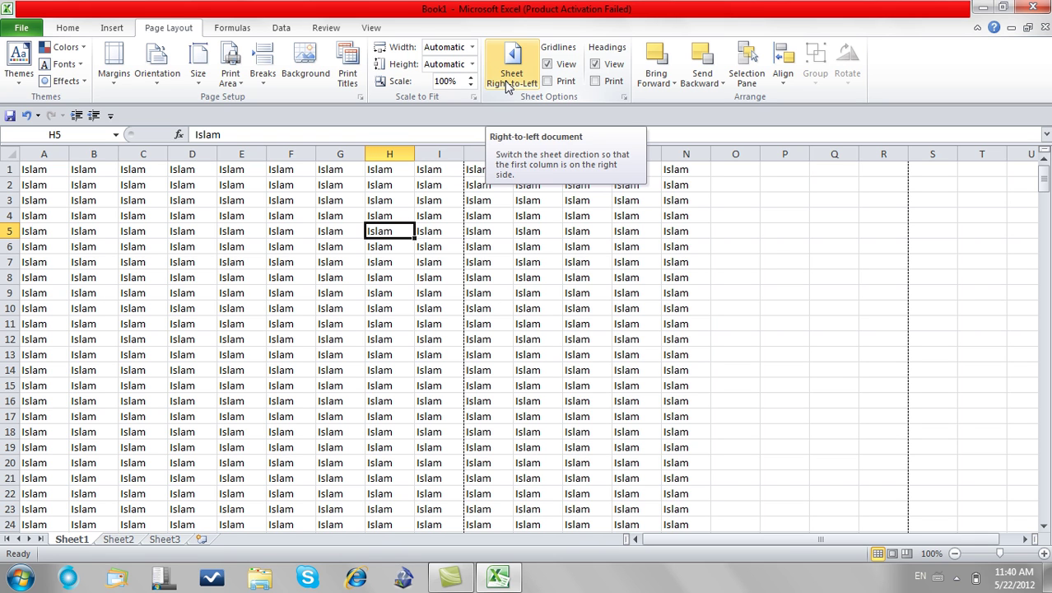
left_click(506, 76)
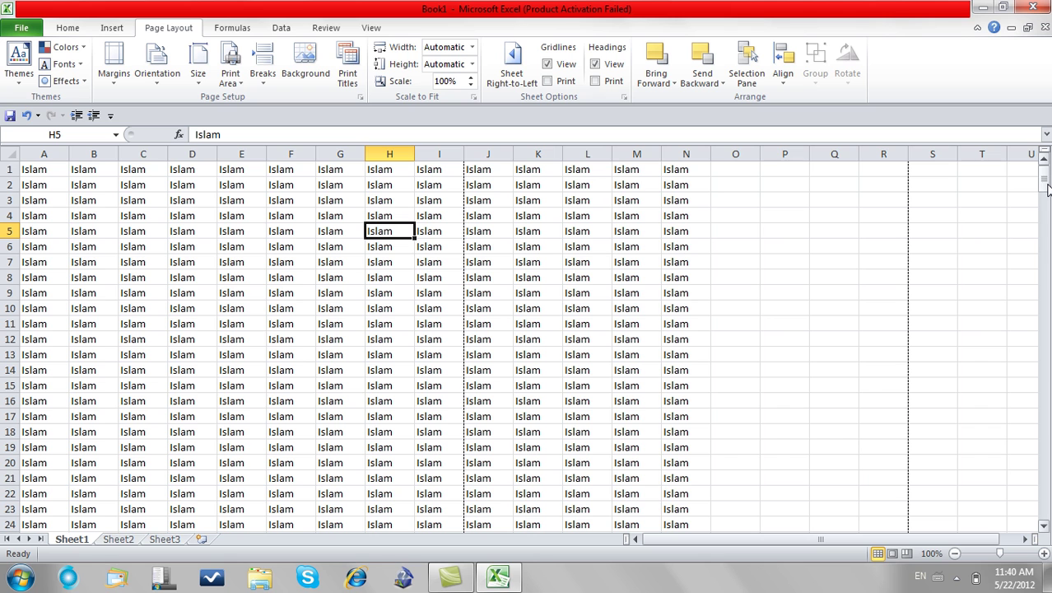
left_click(513, 52)
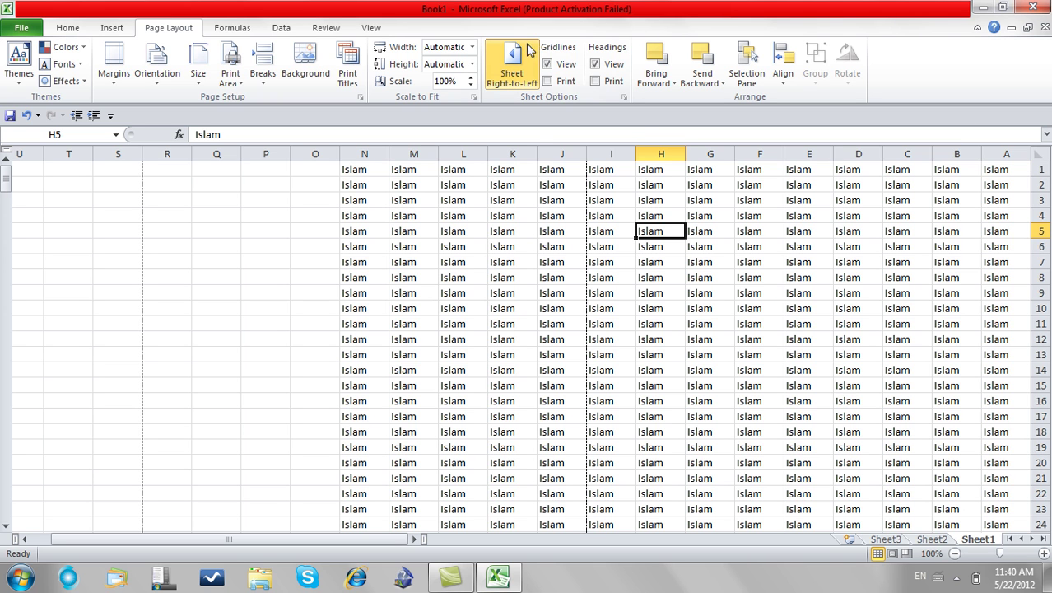
left_click(516, 73)
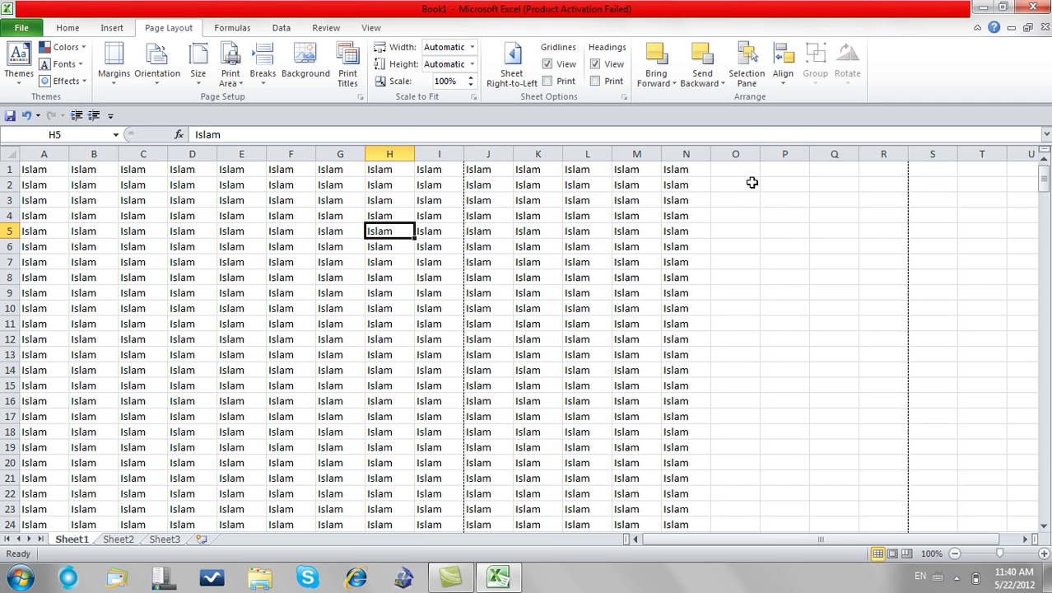
Toggle on-screen gridlines off and back on, then preview the printout.
left_click(565, 66)
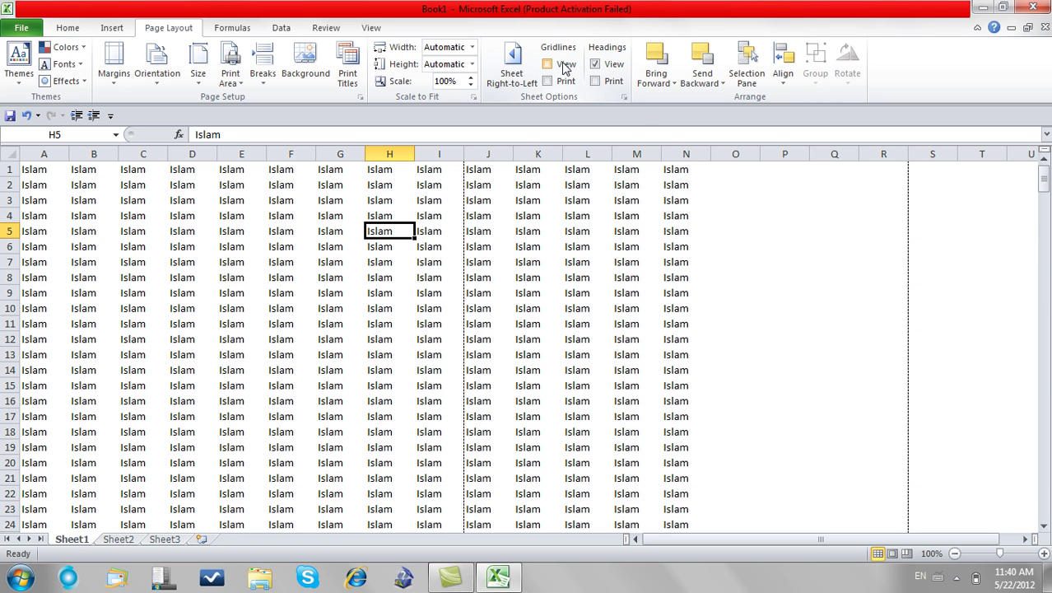
left_click(564, 67)
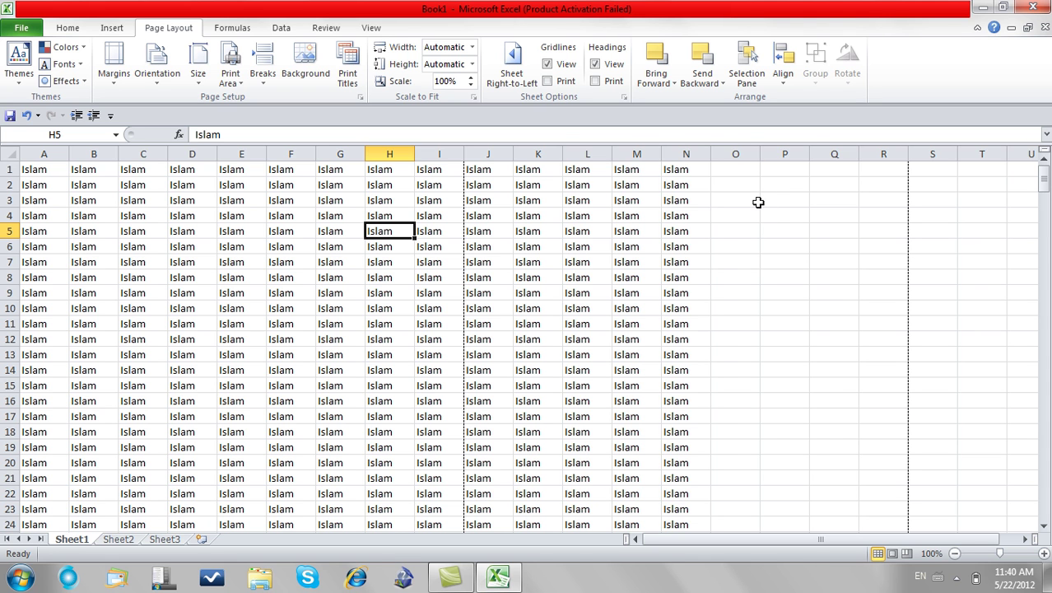
key("ctrl+p")
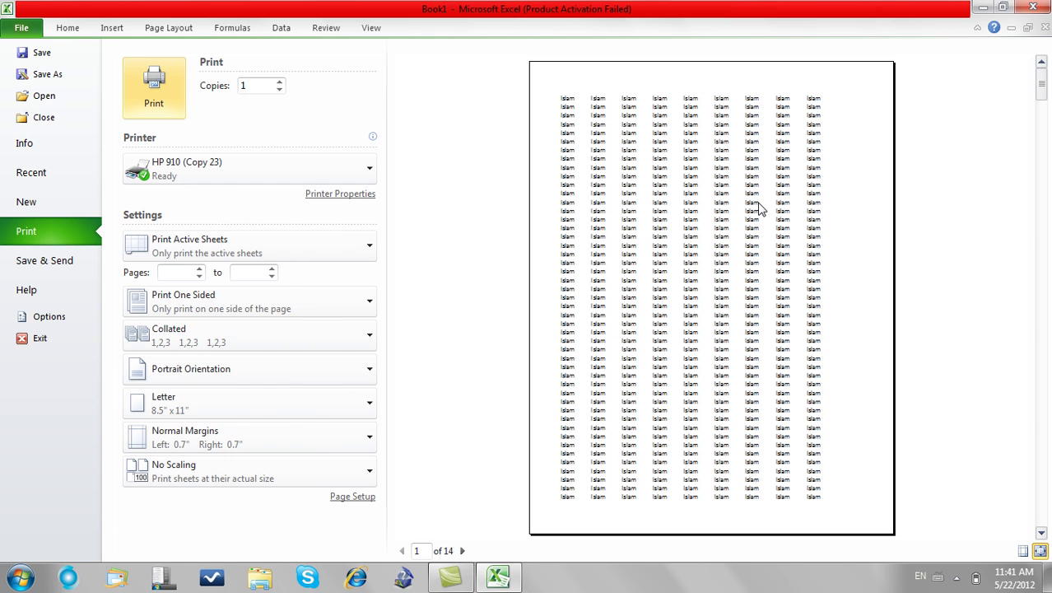
key("Escape")
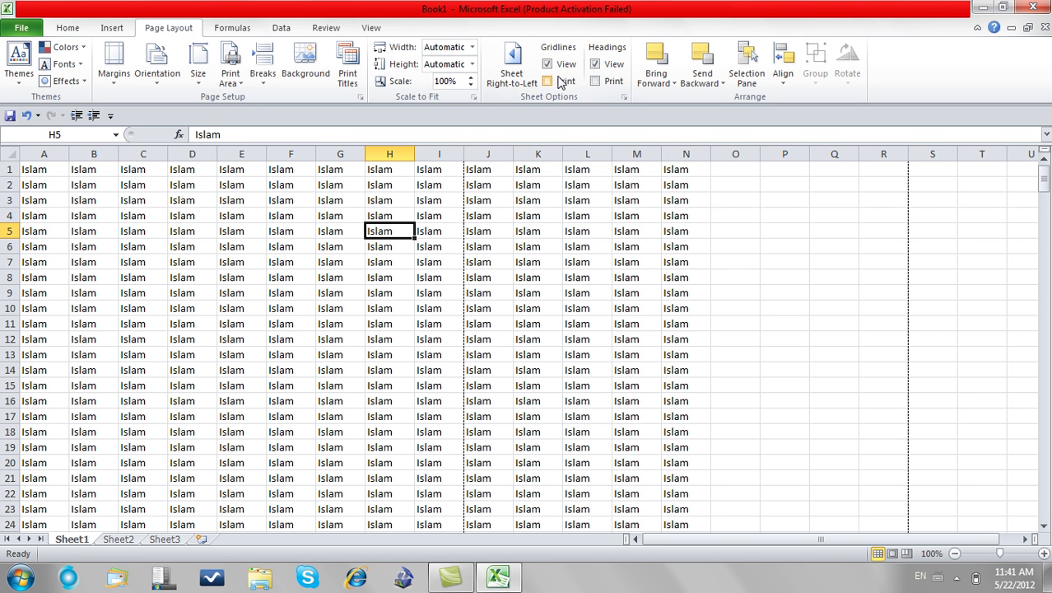
Turn on gridline printing and preview the gridlined printout.
left_click(558, 86)
key("ctrl+p")
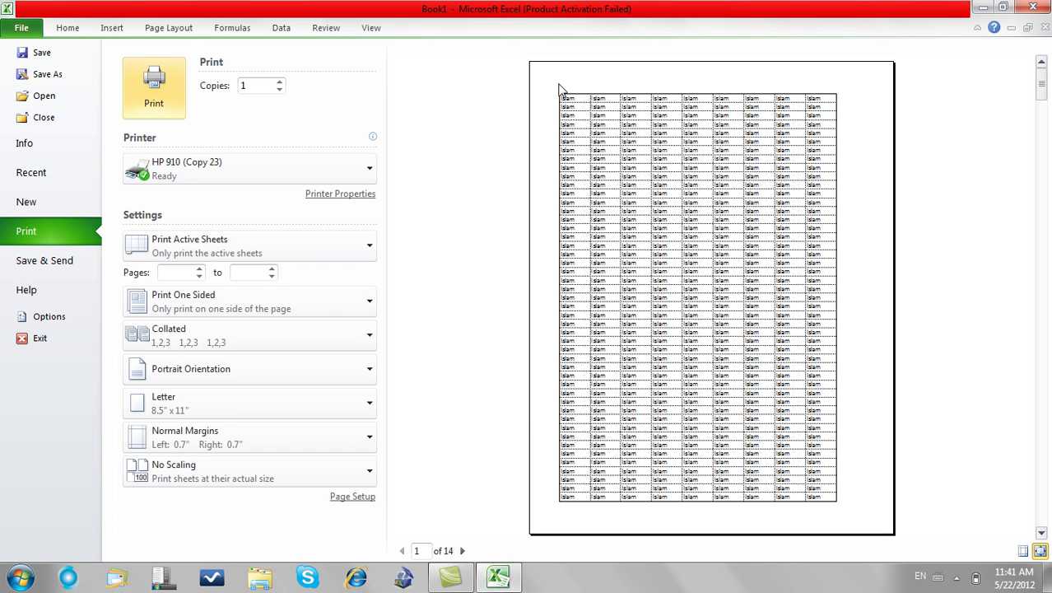
key("Escape")
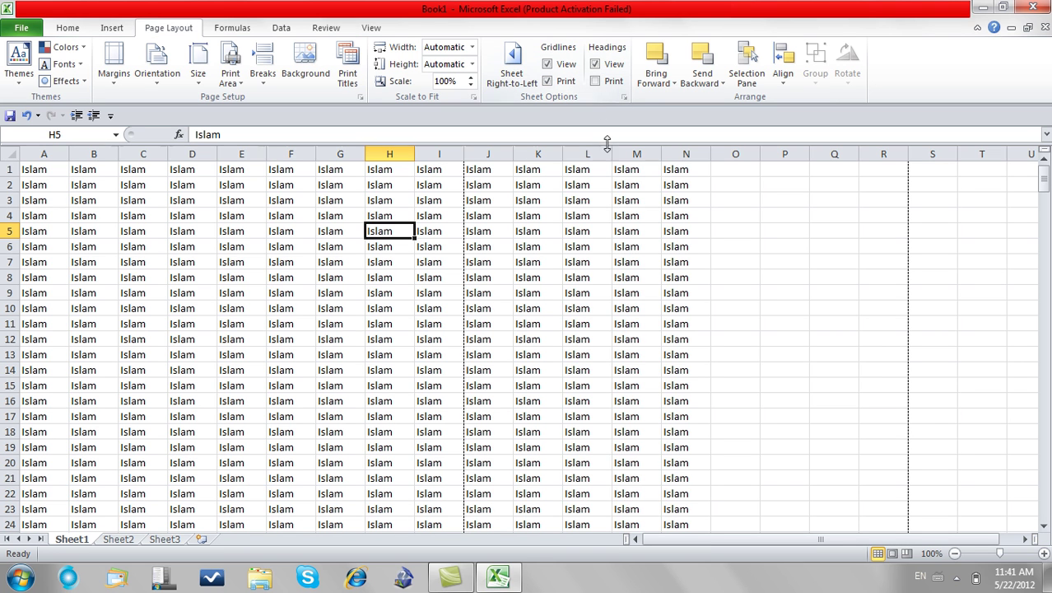
Toggle the on-screen row and column headings off and on, then preview the printout.
left_click(619, 155)
left_click(587, 155)
left_click(533, 155)
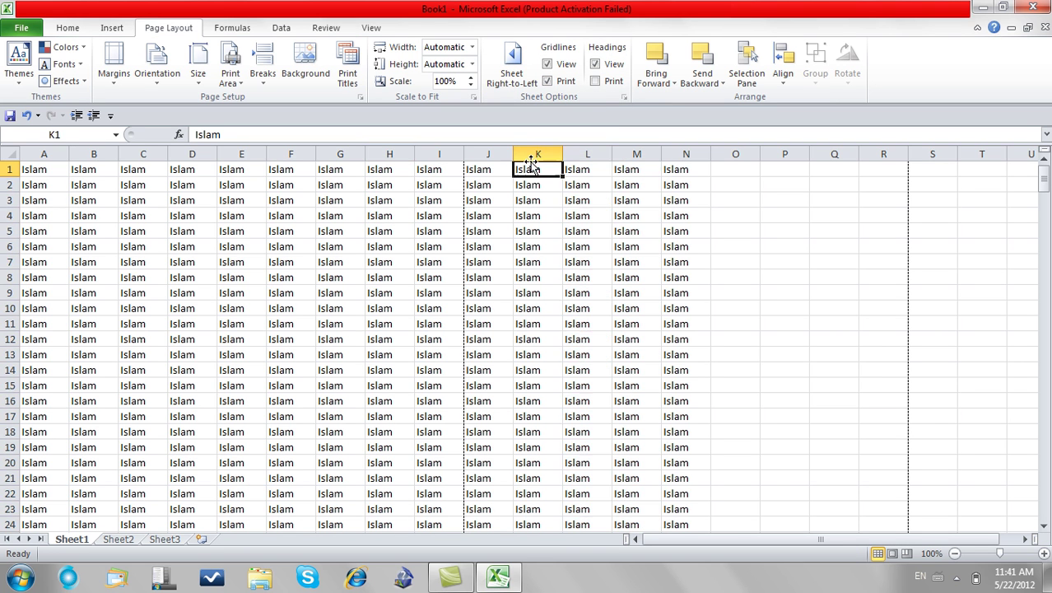
left_click(488, 156)
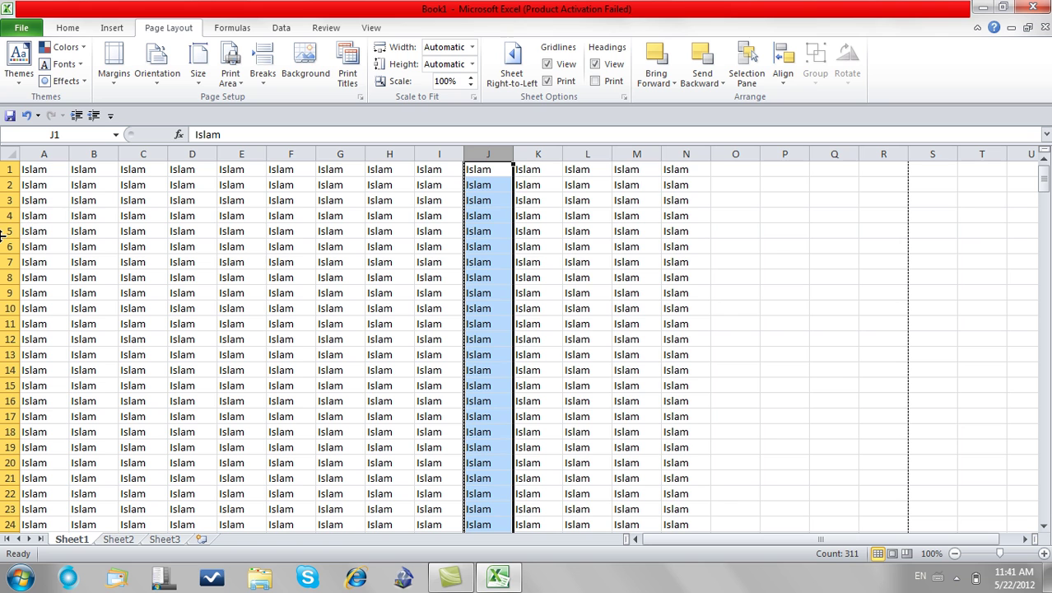
left_click(665, 231)
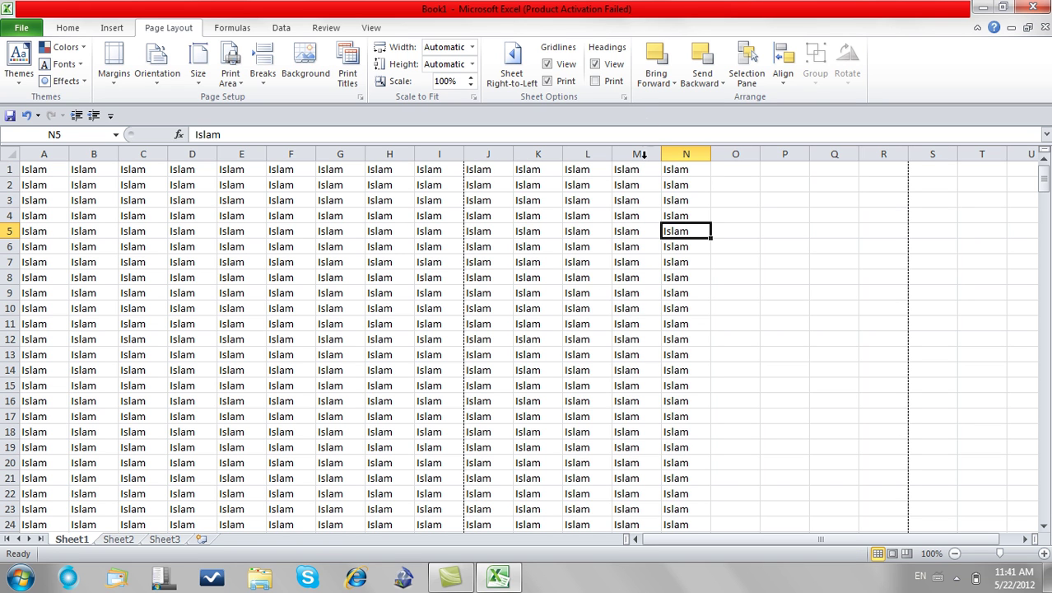
left_click(607, 66)
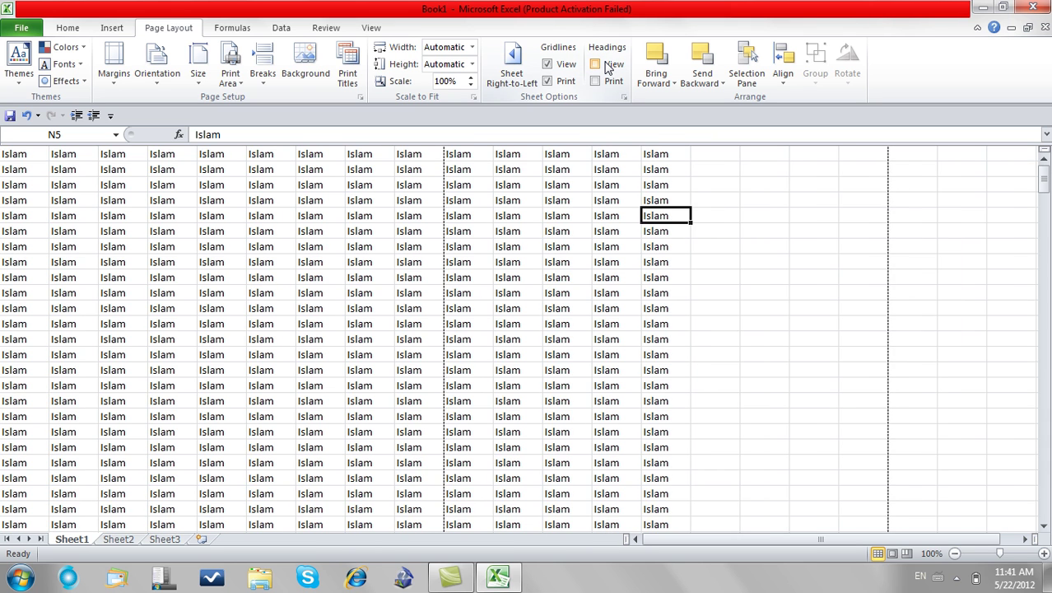
left_click(607, 66)
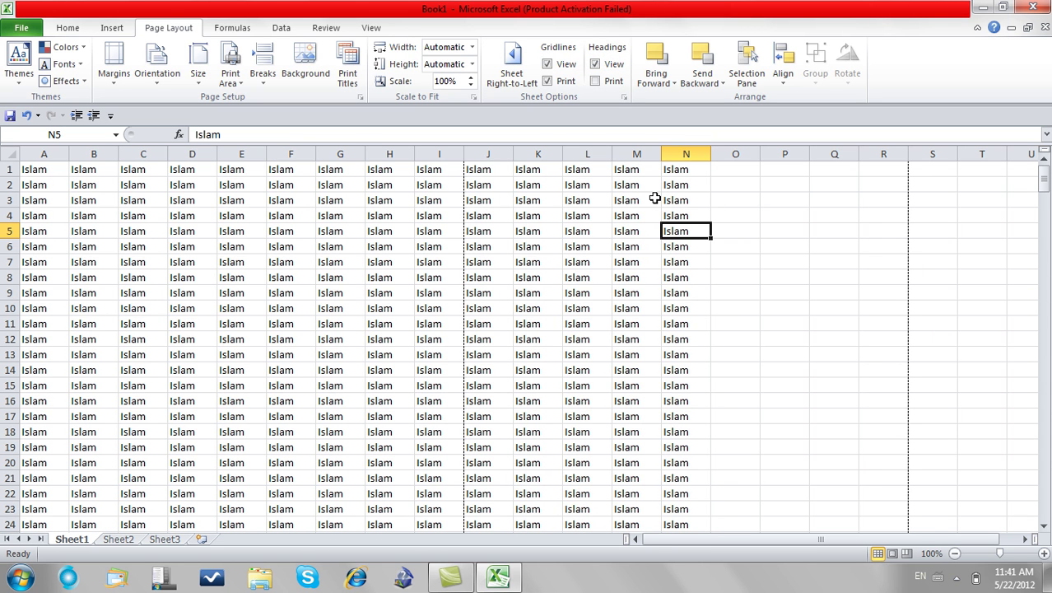
key("ctrl+p")
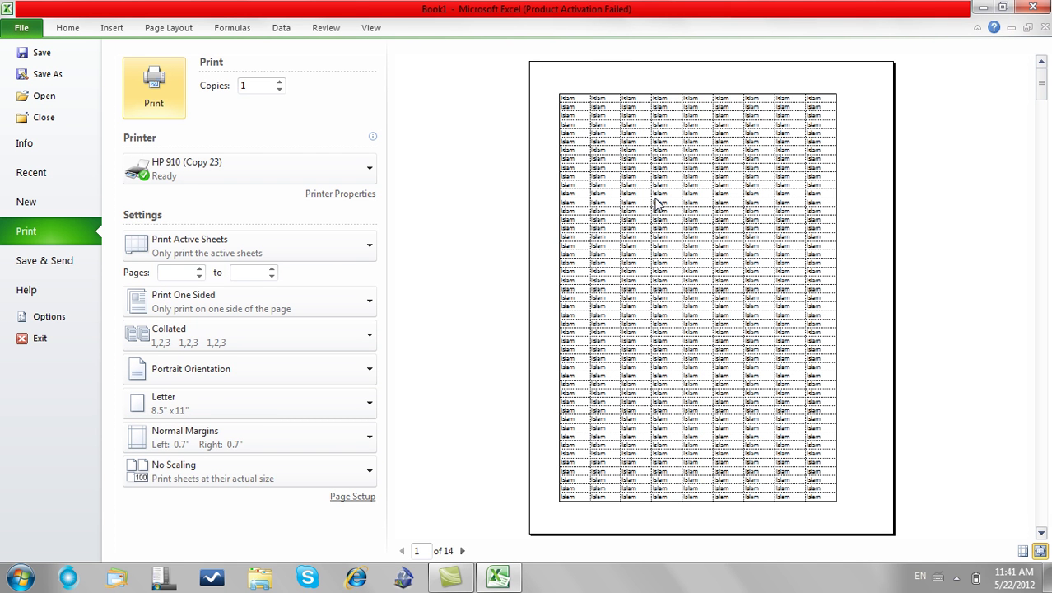
key("Escape")
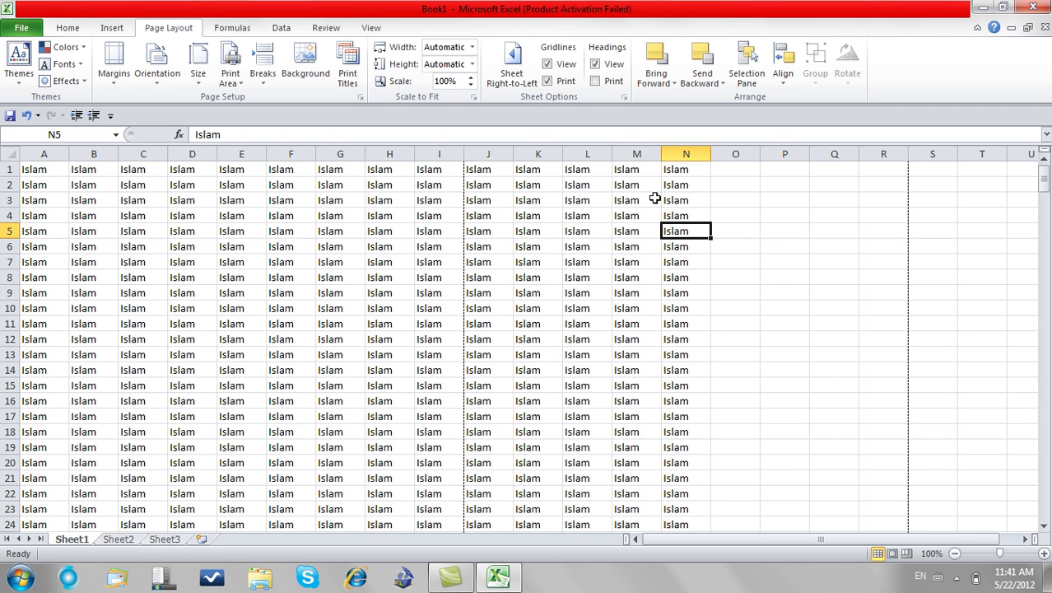
Preview the printout with headings included, then turn heading printing off.
left_click(684, 153)
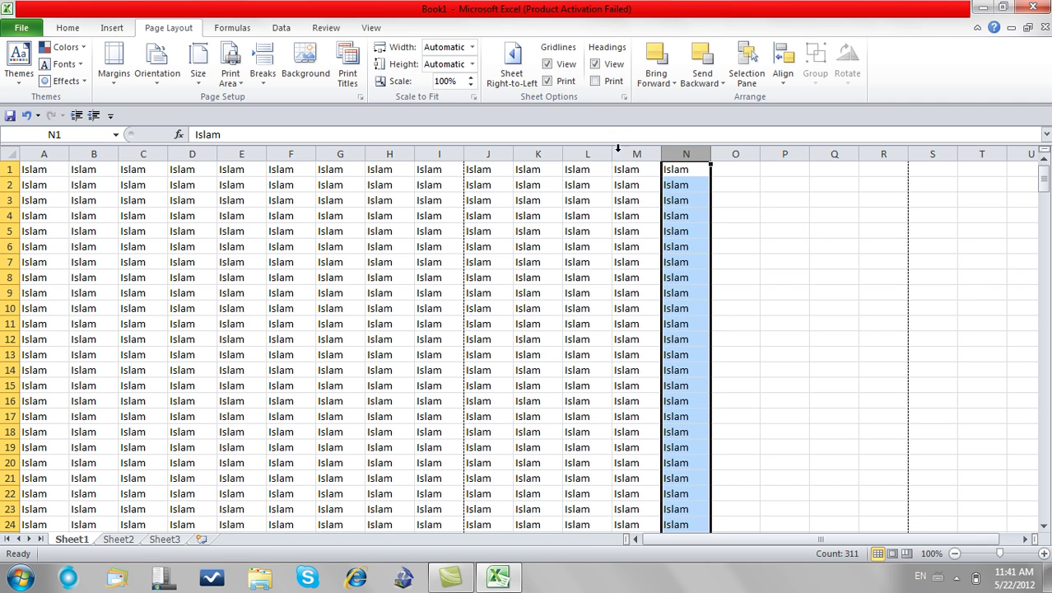
left_click(625, 203)
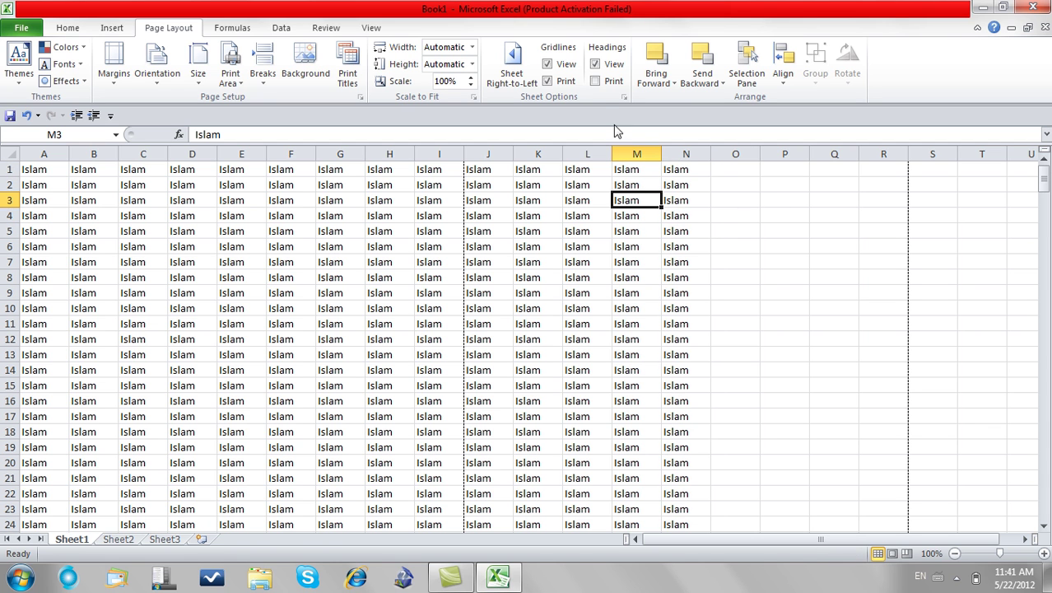
left_click(595, 81)
key("ctrl+p")
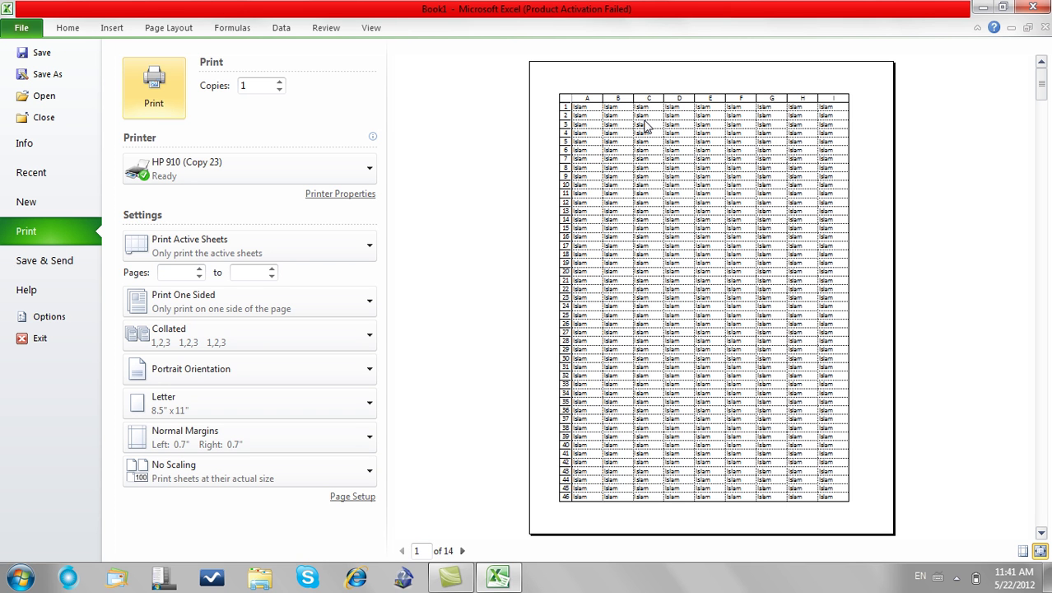
key("Escape")
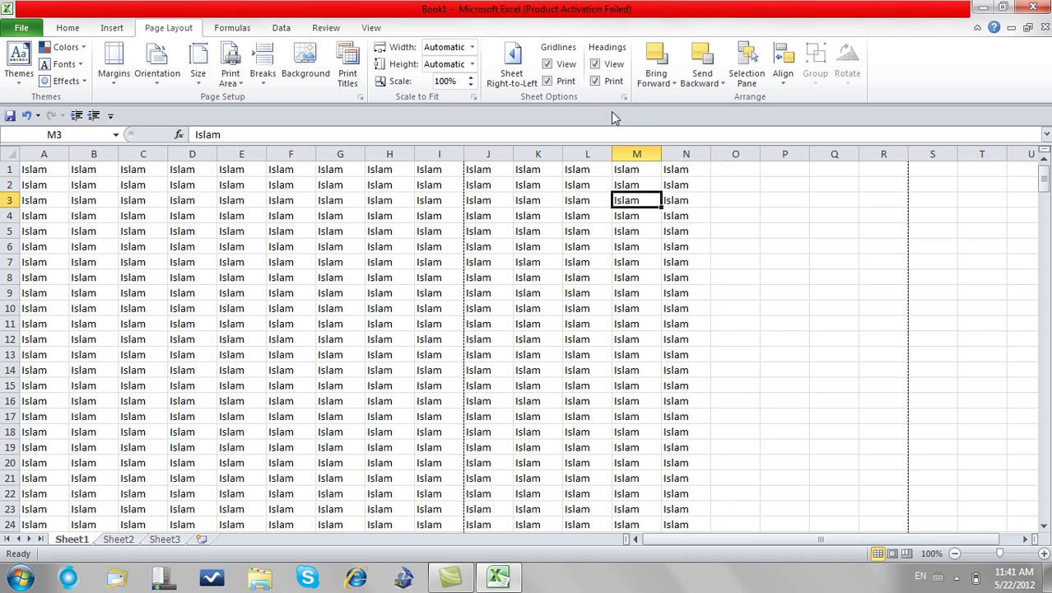
left_click(609, 83)
Turn off gridline printing, then select all Islam entries and delete them.
left_click(547, 81)
left_click(120, 29)
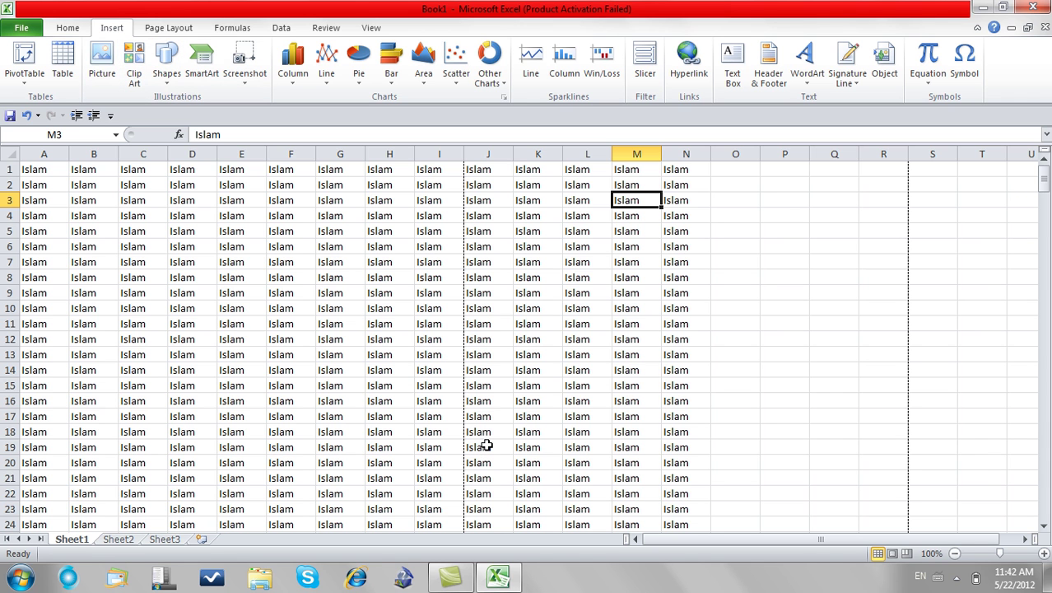
key("ctrl+a")
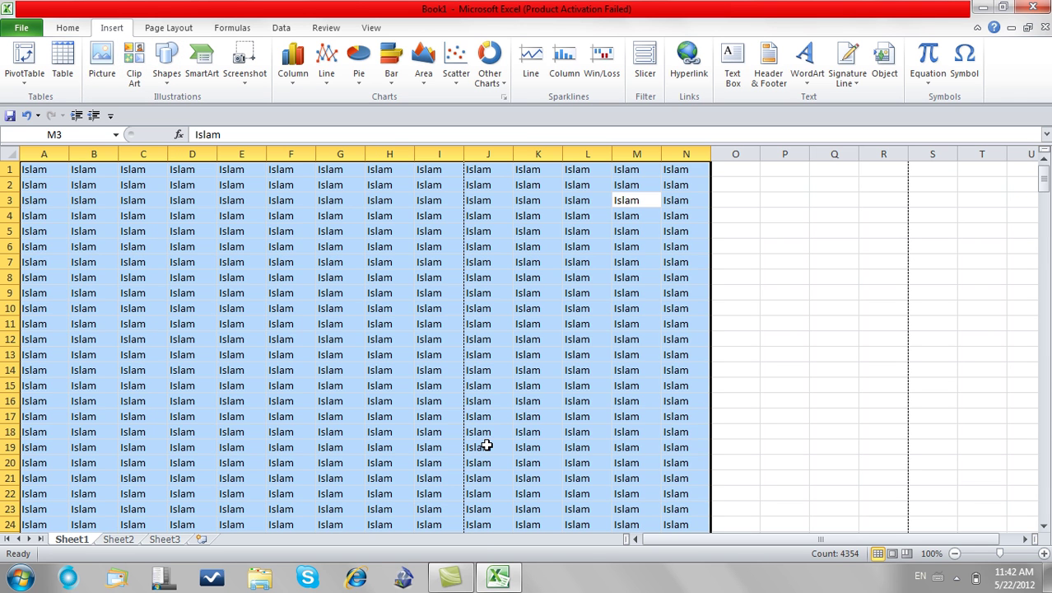
key("Delete")
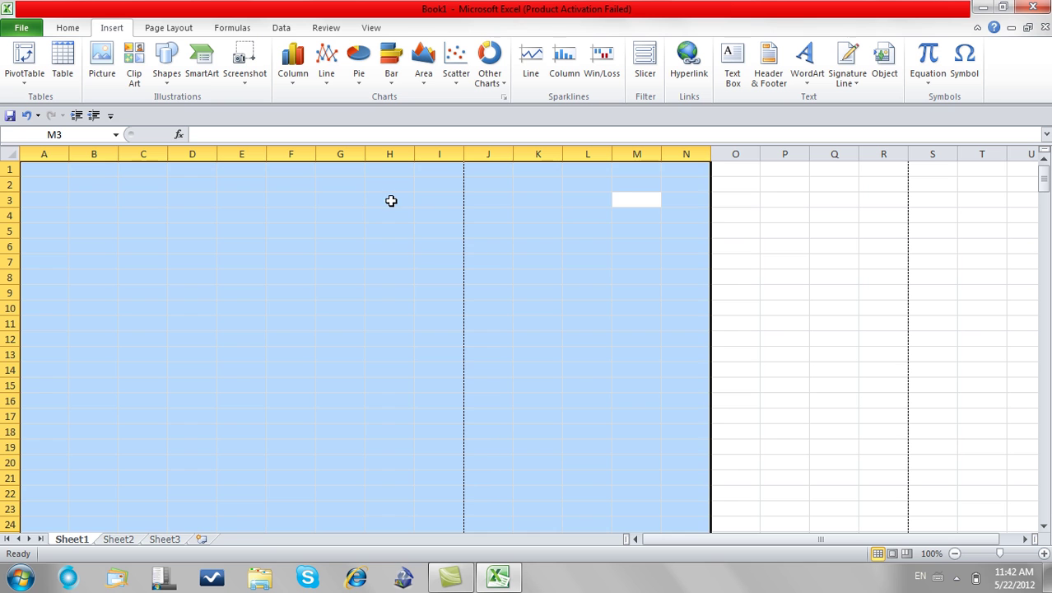
left_click(372, 216)
Draw a heart shape spanning roughly C3 to G14 and give it a red style.
left_click(167, 83)
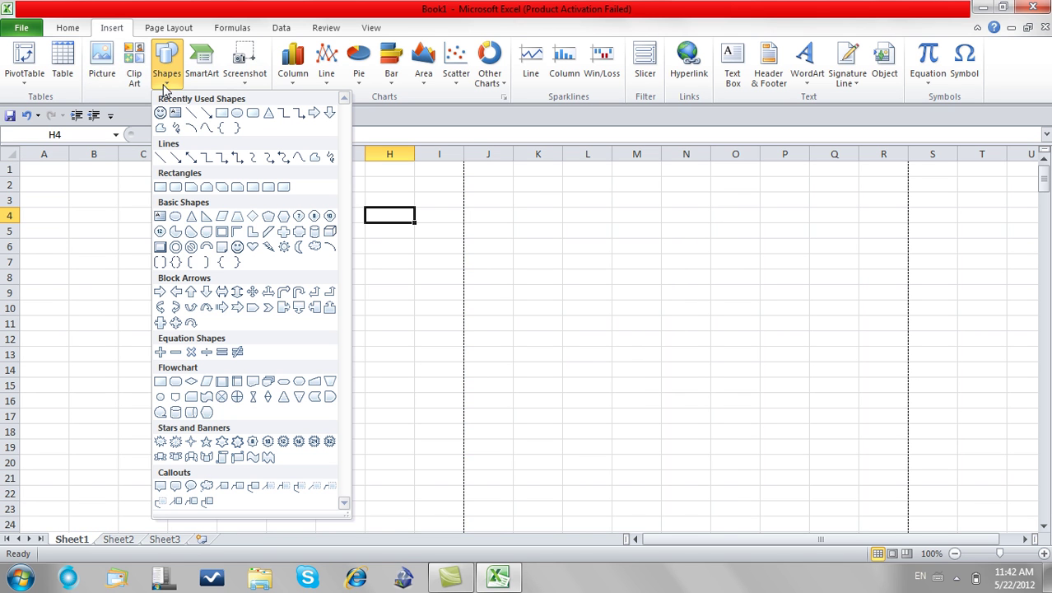
left_click(253, 247)
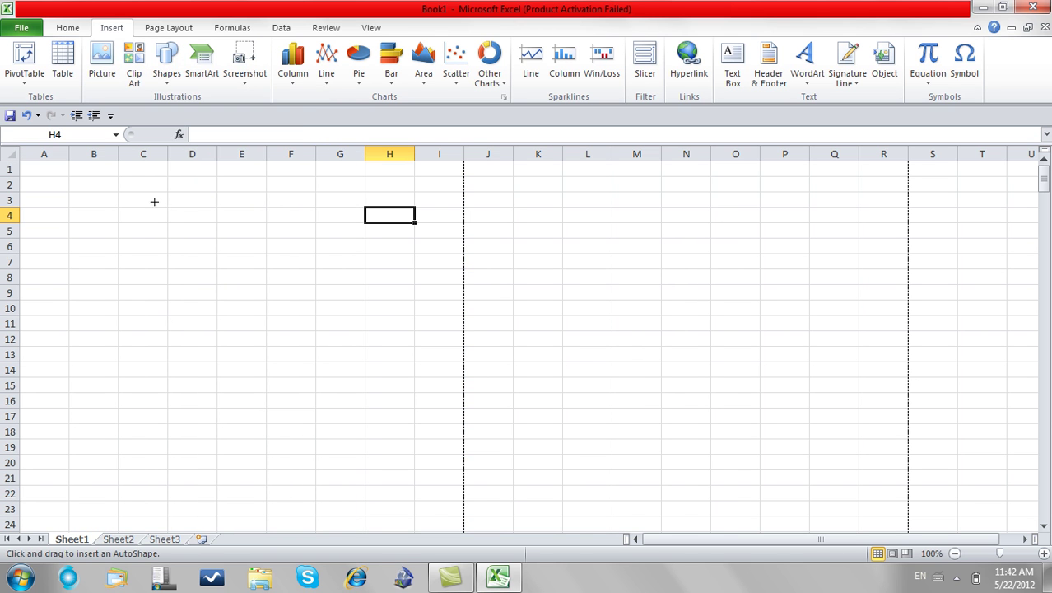
mouse_move(124, 194)
left_mouse_down()
mouse_move(340, 372)
mouse_move(317, 358)
left_mouse_up()
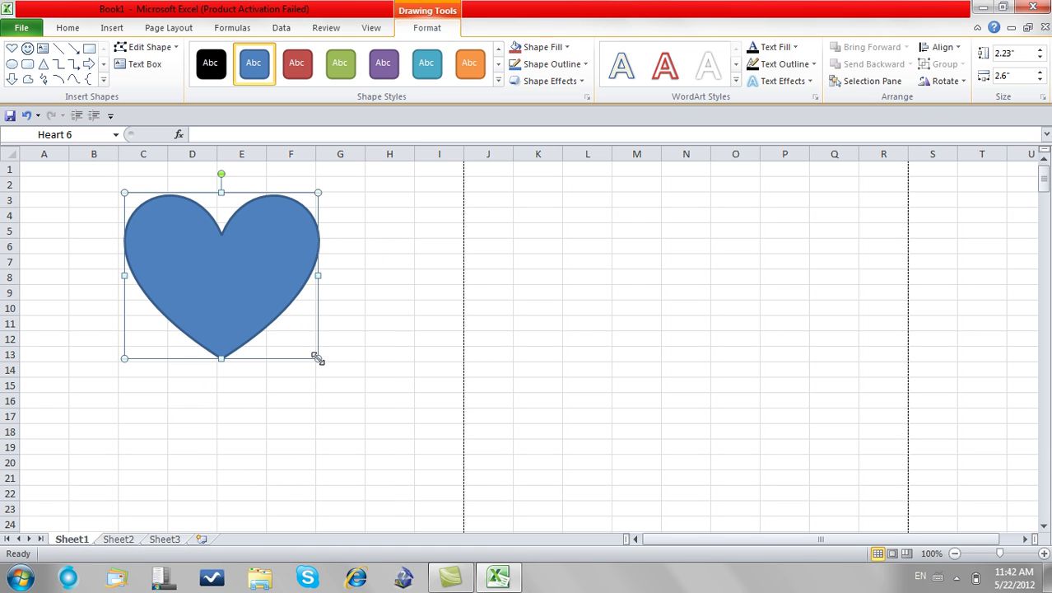
left_click(496, 85)
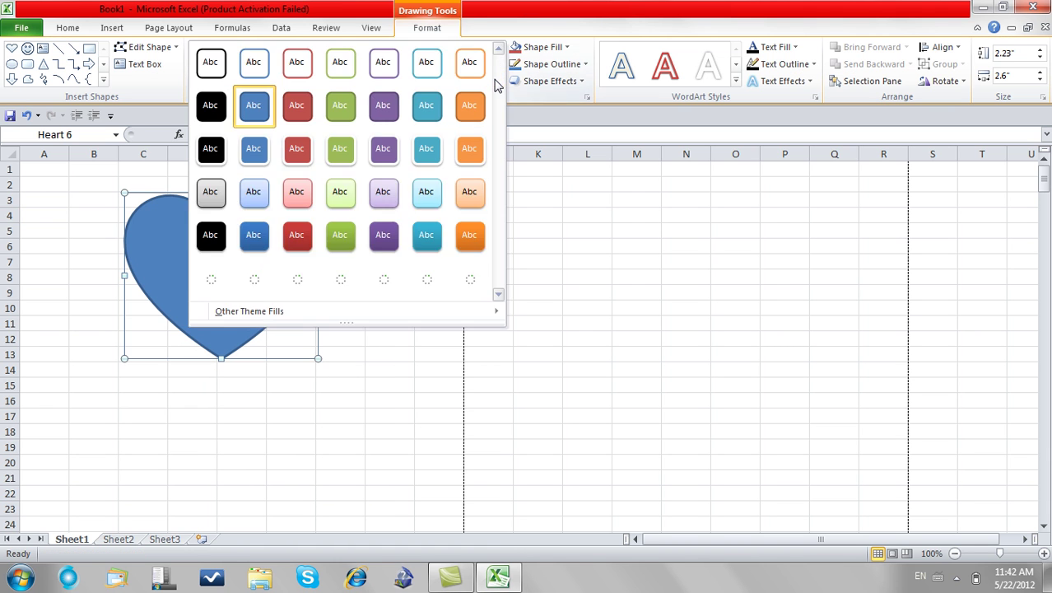
left_click(294, 281)
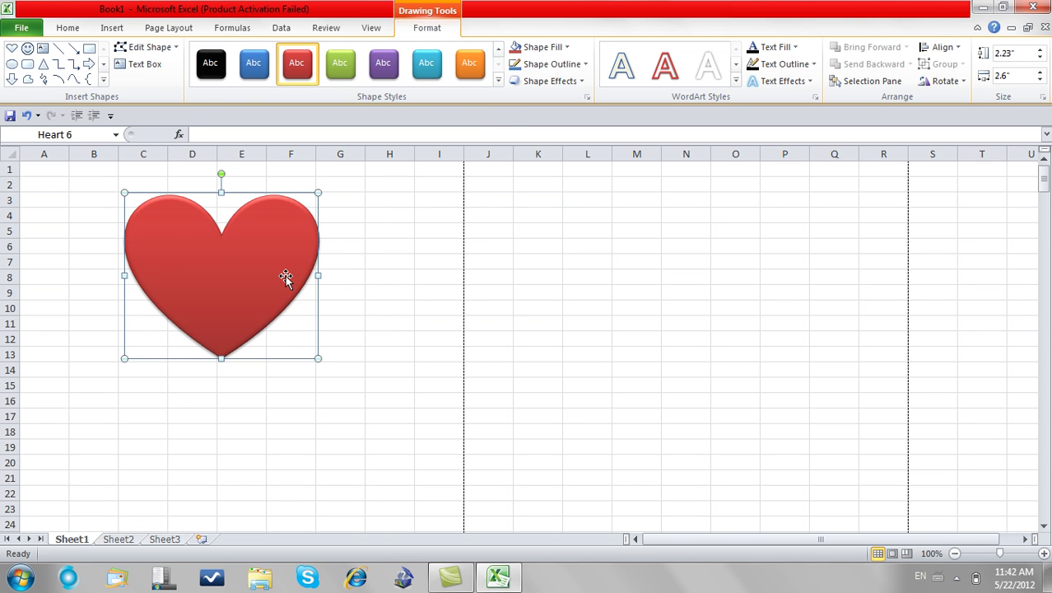
Copy the red heart to more spots across the sheet and select all the hearts together.
left_click_drag(288, 276, 492, 270)
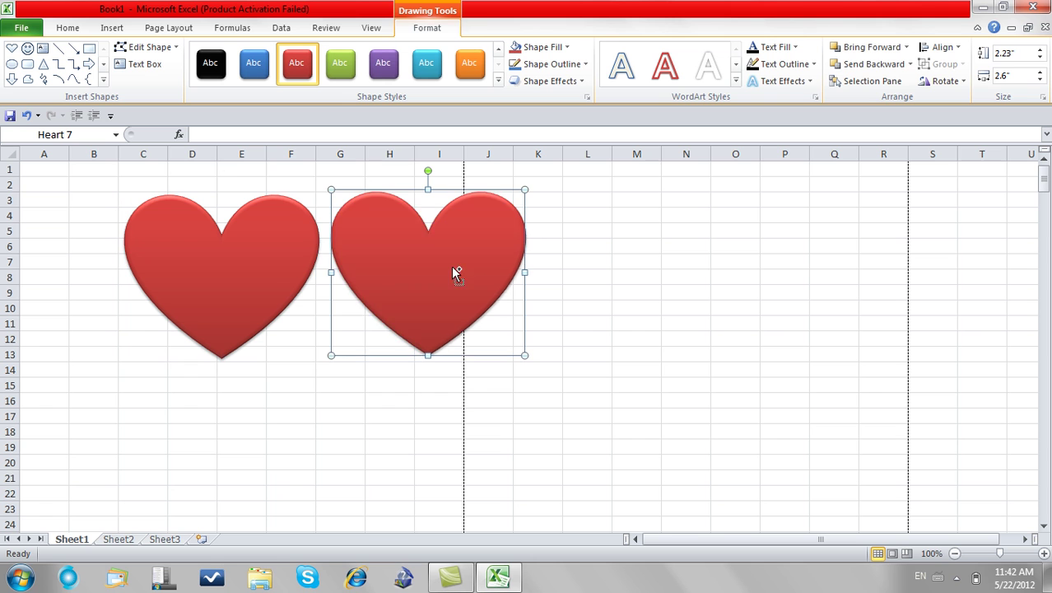
mouse_move(457, 266)
left_mouse_down()
mouse_move(353, 422)
mouse_move(610, 404)
mouse_move(673, 237)
left_mouse_up()
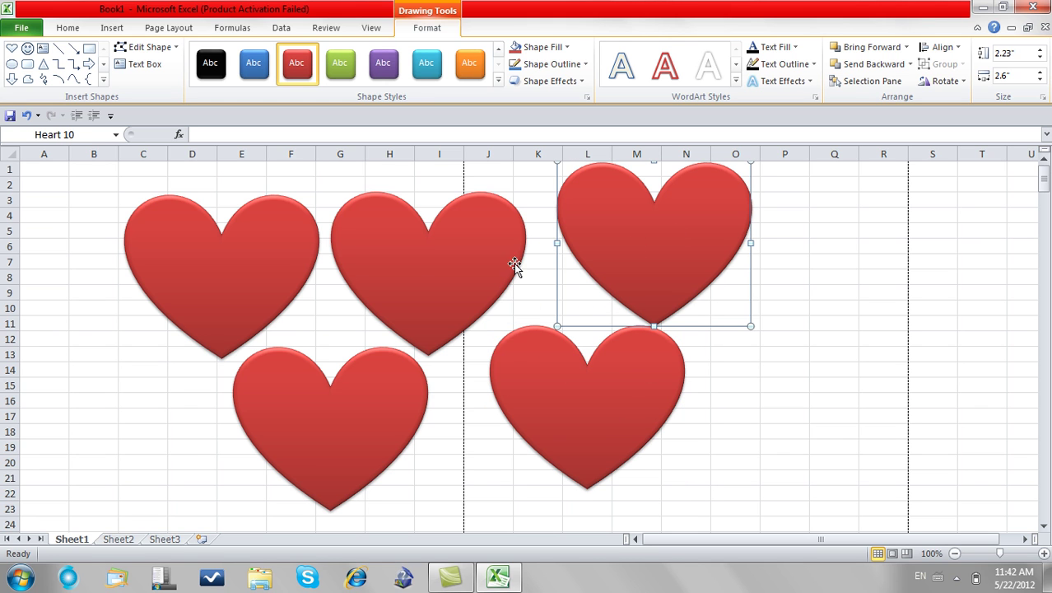
left_click(484, 250, "ctrl")
left_click(251, 265, "ctrl")
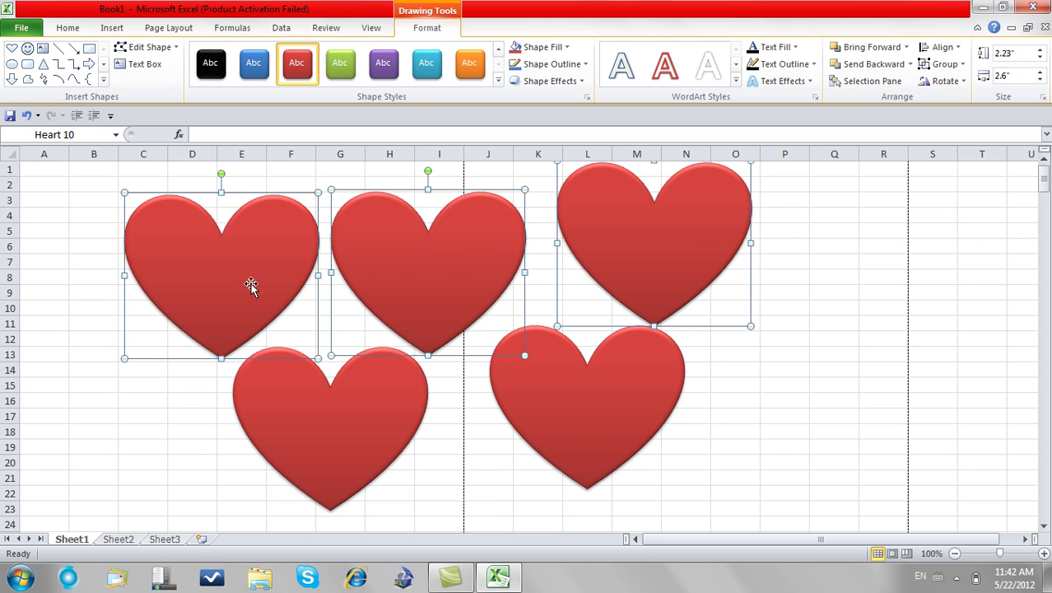
left_click(285, 426, "ctrl")
left_click(561, 419, "ctrl")
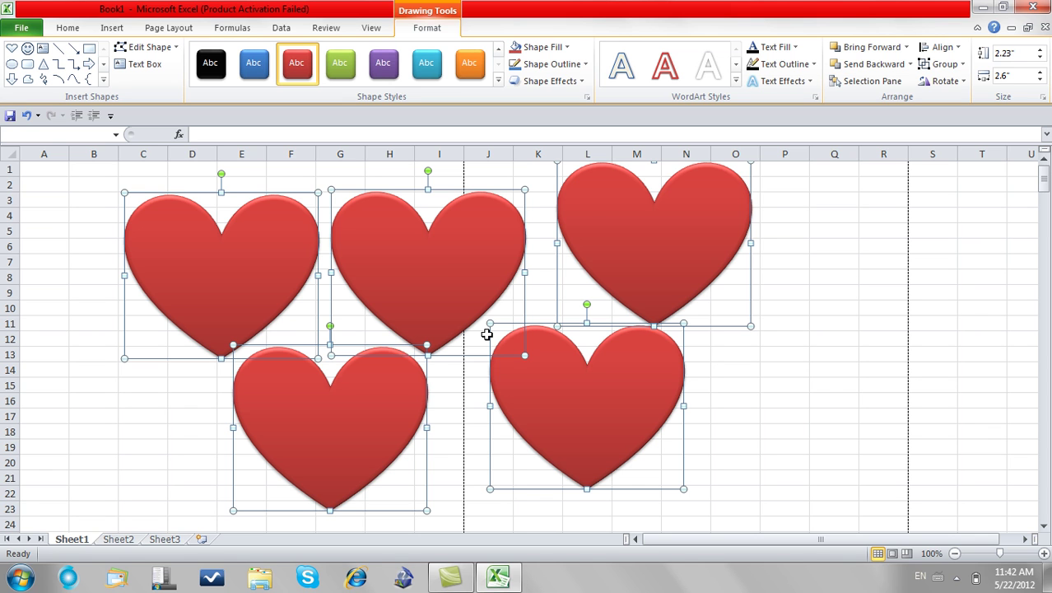
Delete the extra top-right and bottom-right hearts, keeping three on the sheet.
left_click(780, 297)
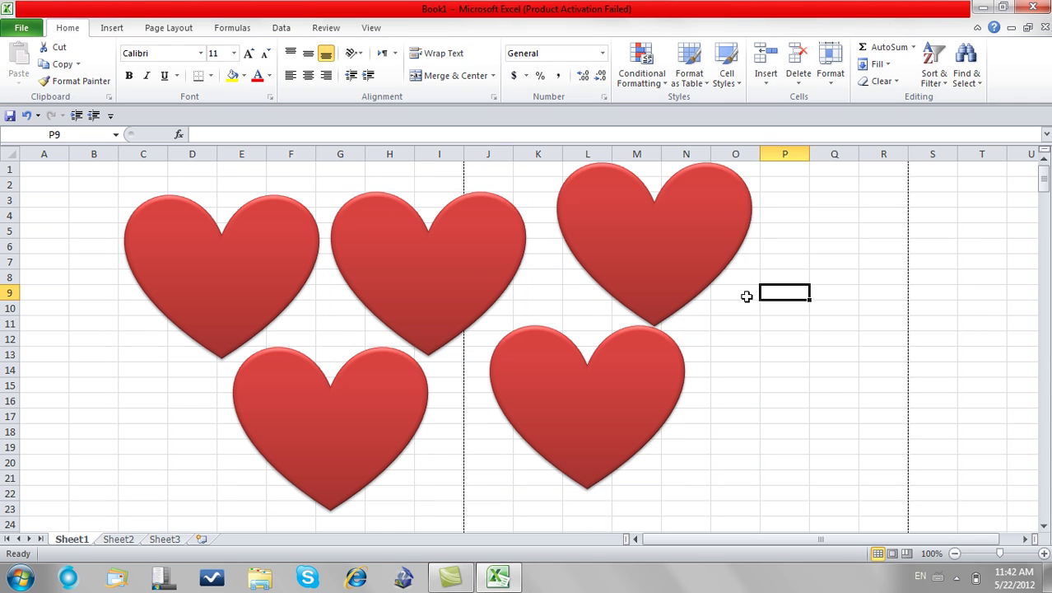
left_click(704, 281)
key("Delete")
left_click(611, 400)
key("Delete")
Apply the green Shape Style to the top heart and the blue style to the bottom heart.
left_click(453, 299)
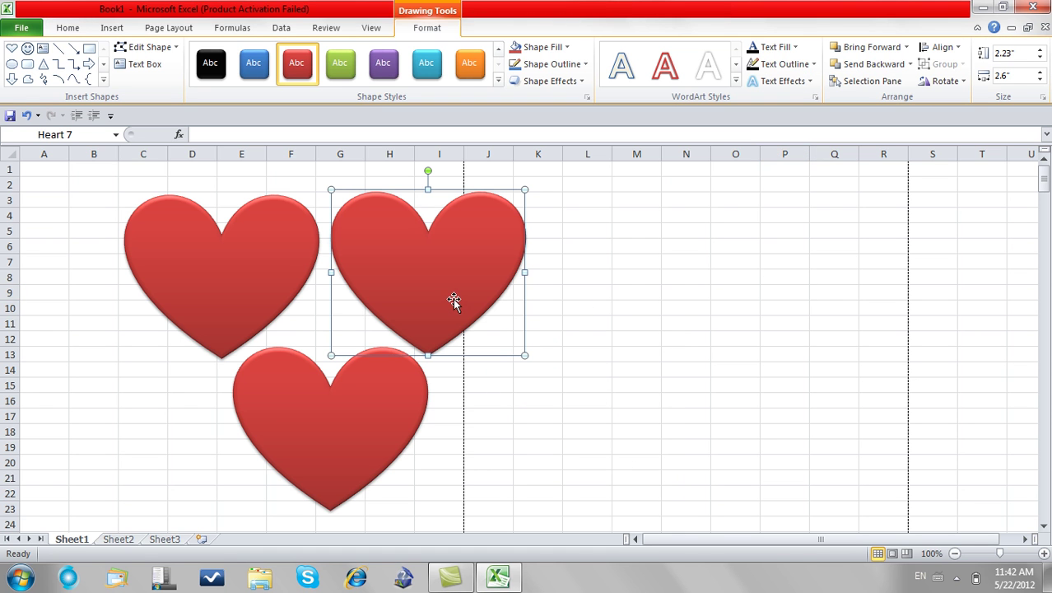
left_click(340, 66)
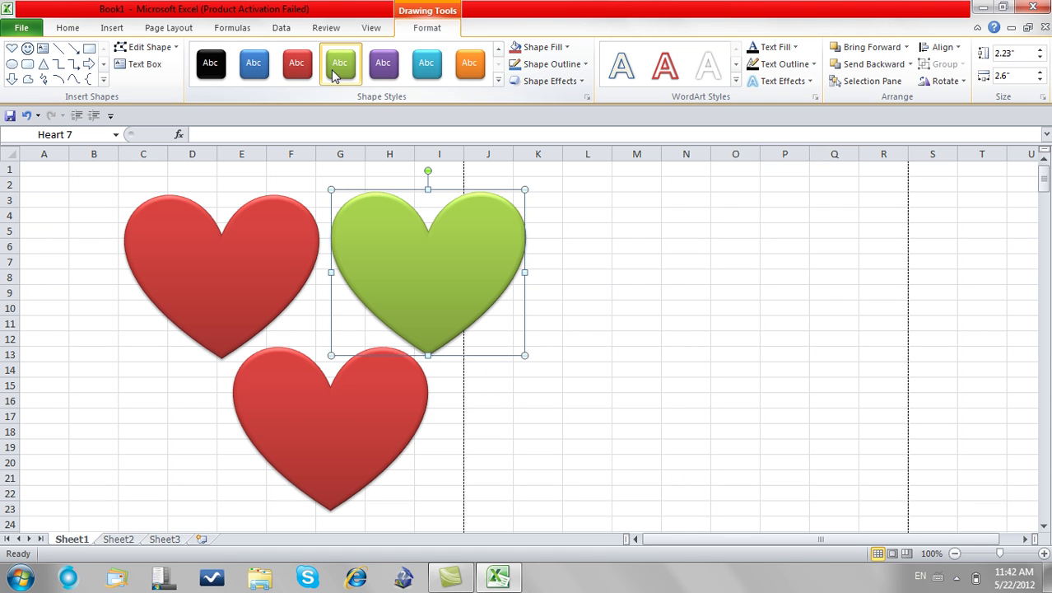
left_click(319, 407)
left_click(425, 66)
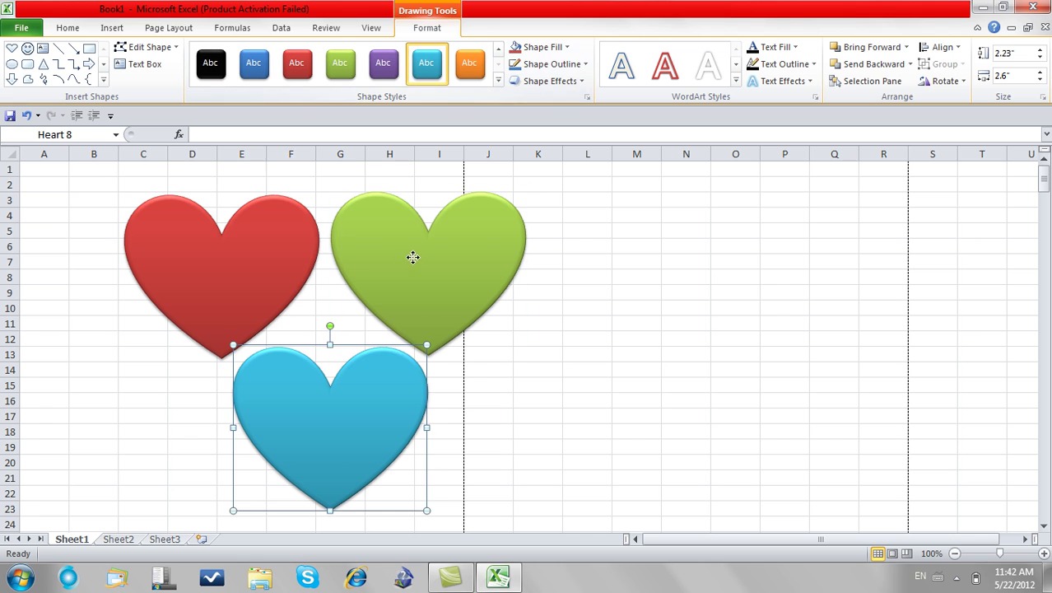
Drag the green and blue hearts over the red heart, leaving the blue heart in front.
left_click_drag(411, 259, 292, 287)
left_click_drag(347, 485, 315, 420)
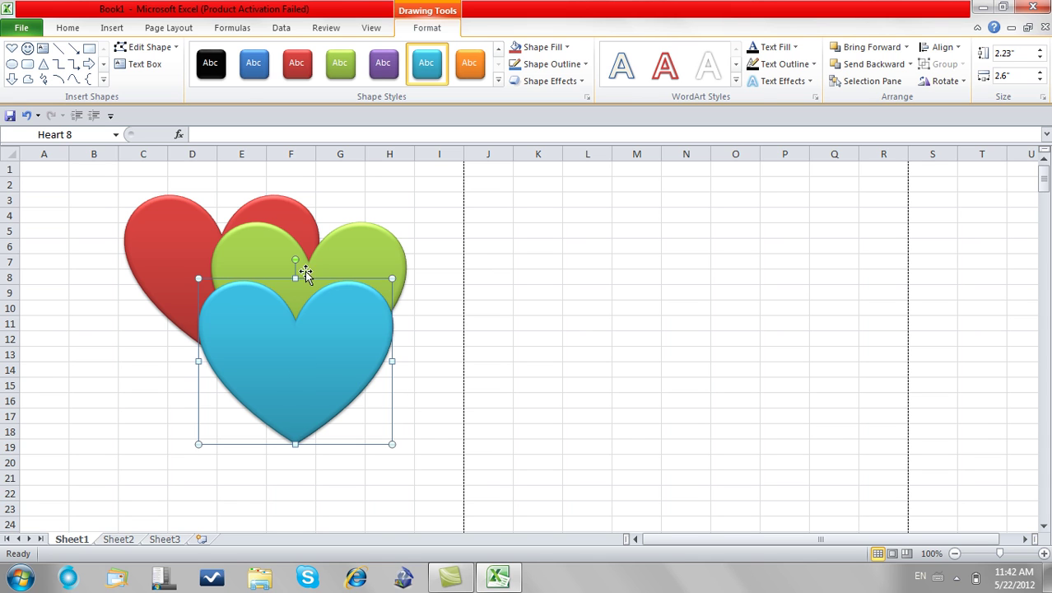
left_click(173, 32)
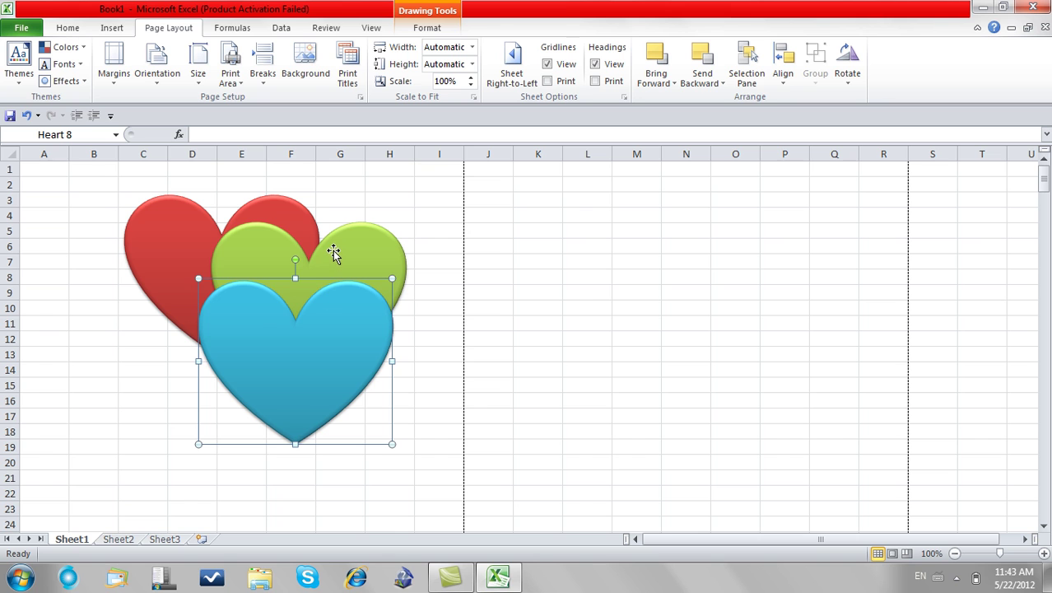
left_click(708, 60)
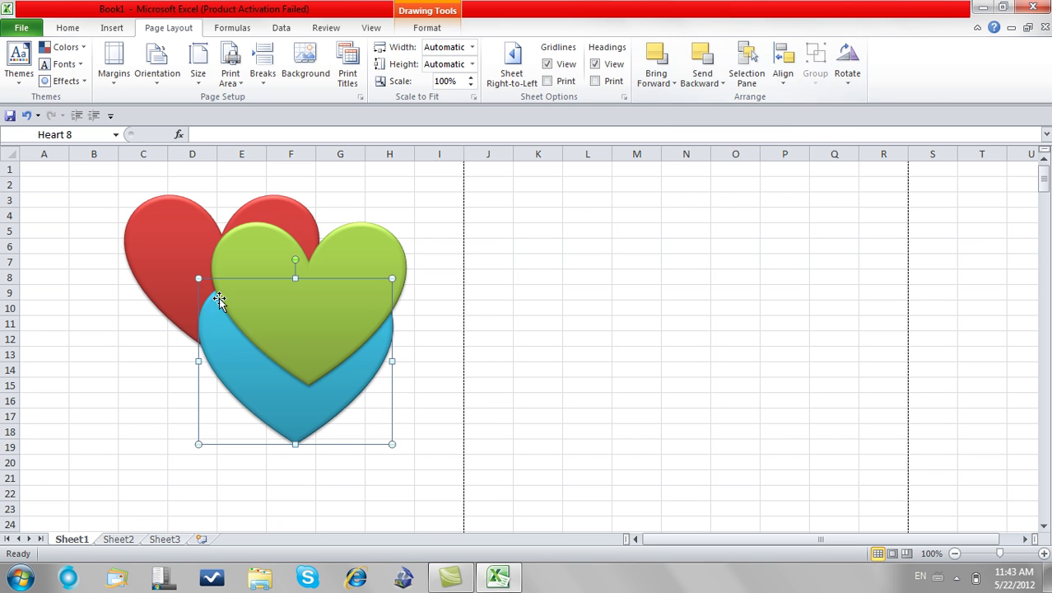
left_click(705, 62)
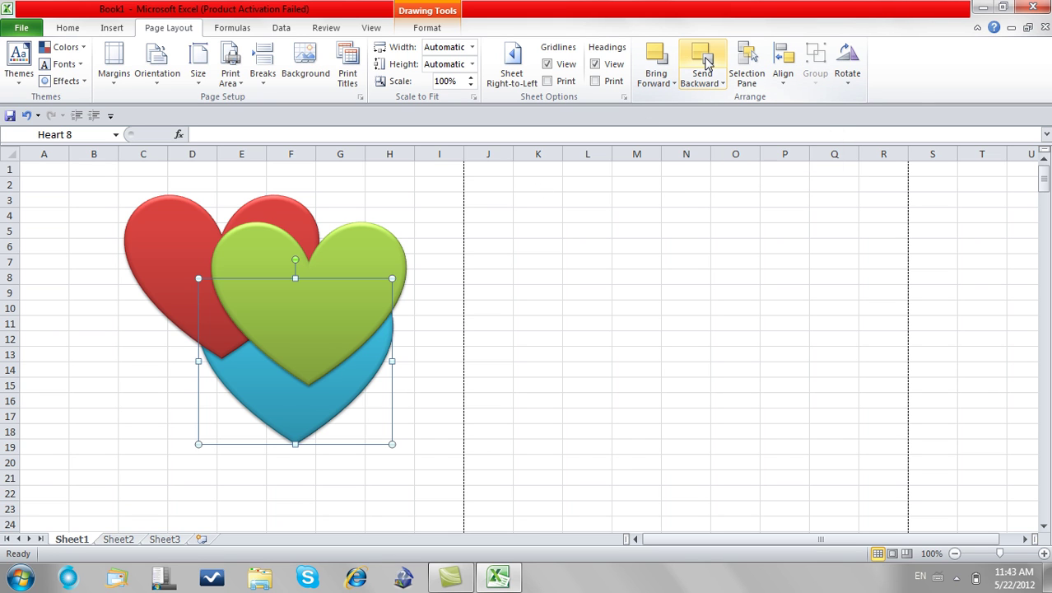
left_click(658, 56)
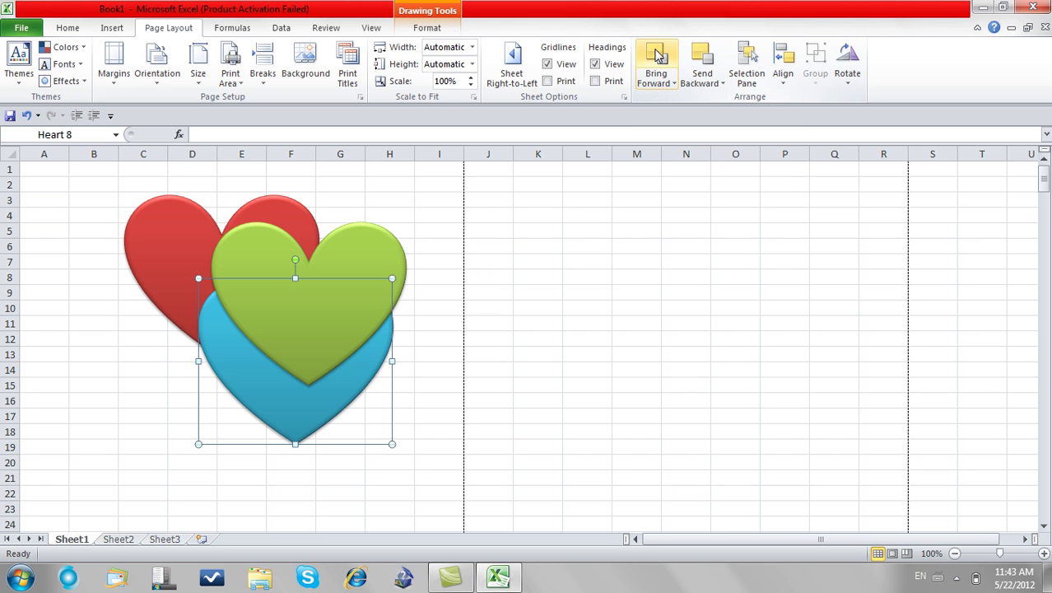
left_click(658, 56)
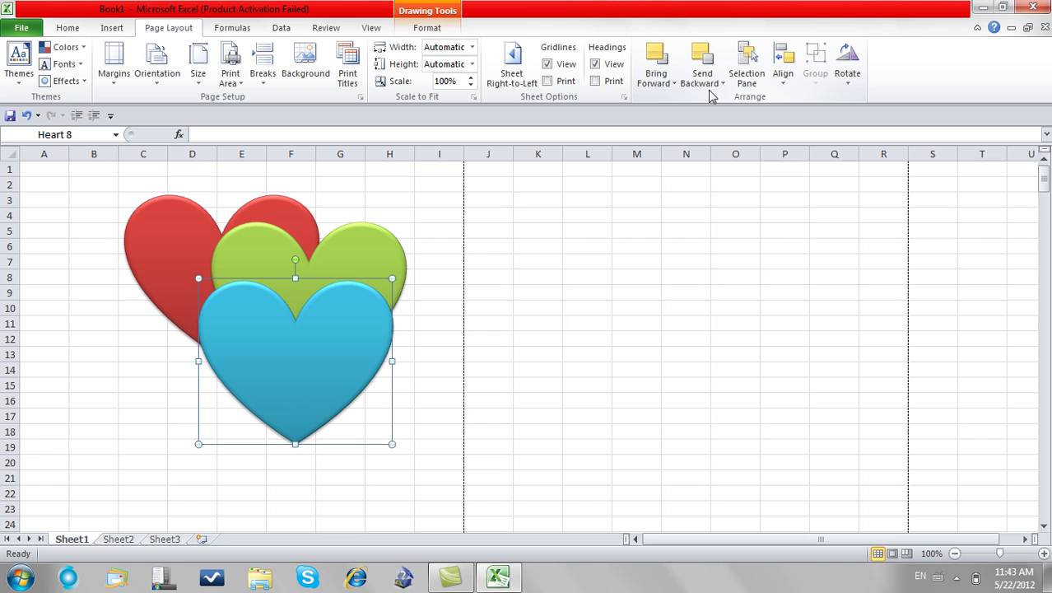
left_click(709, 89)
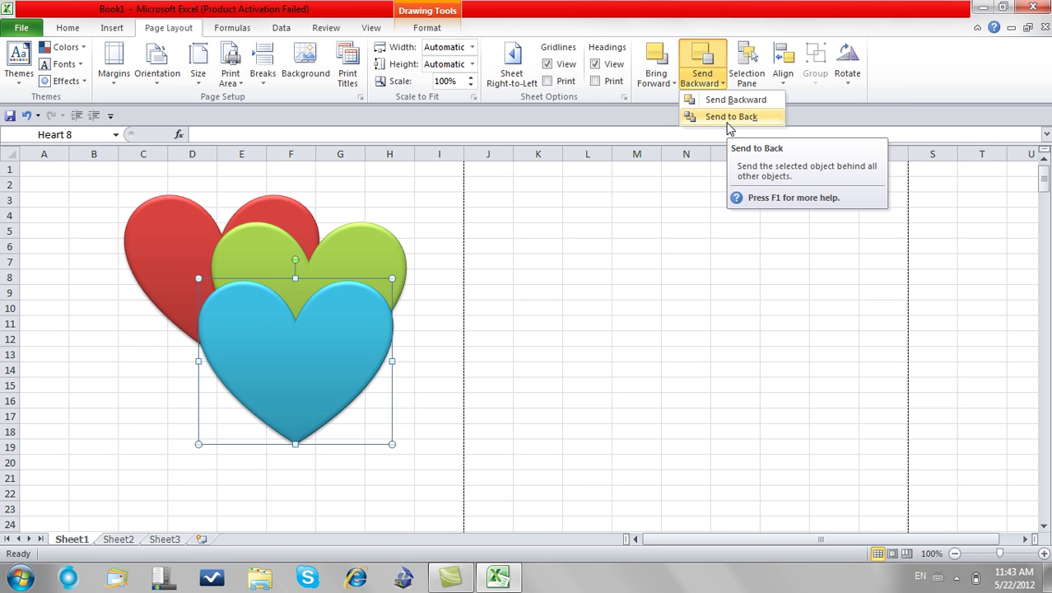
left_click(729, 120)
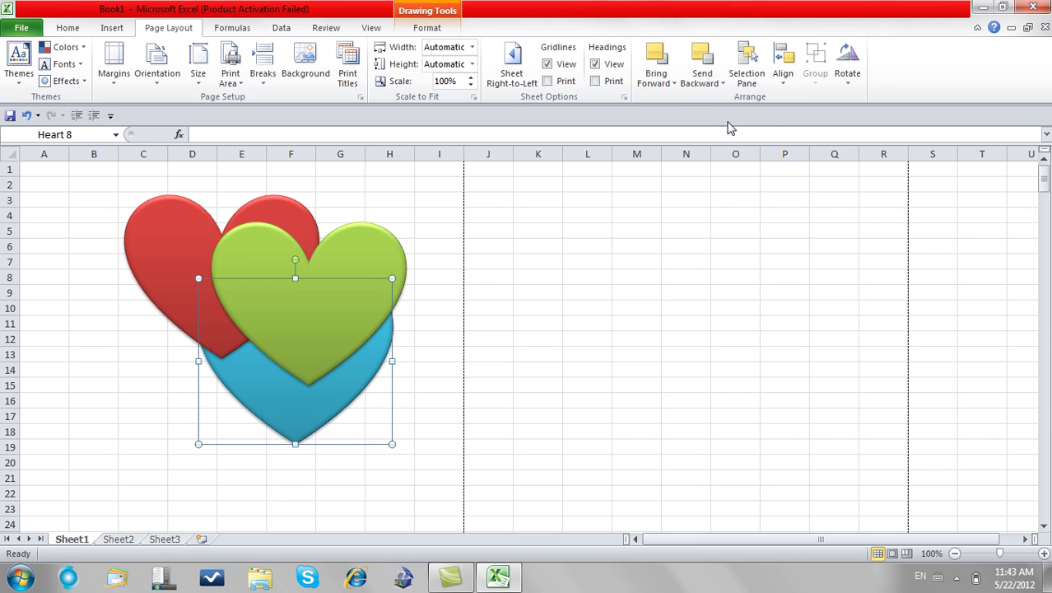
left_click(671, 83)
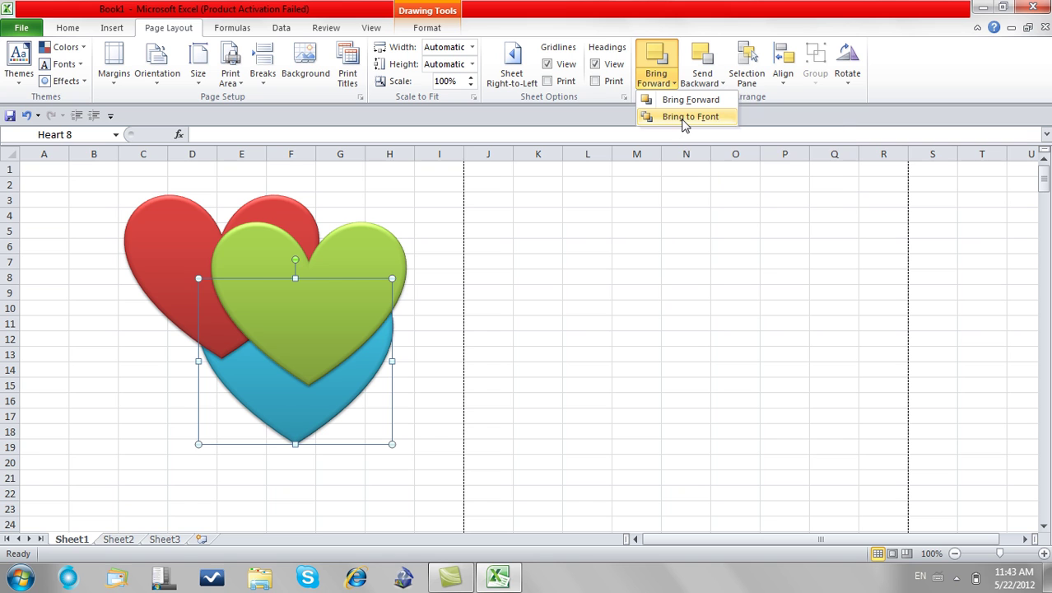
left_click(682, 119)
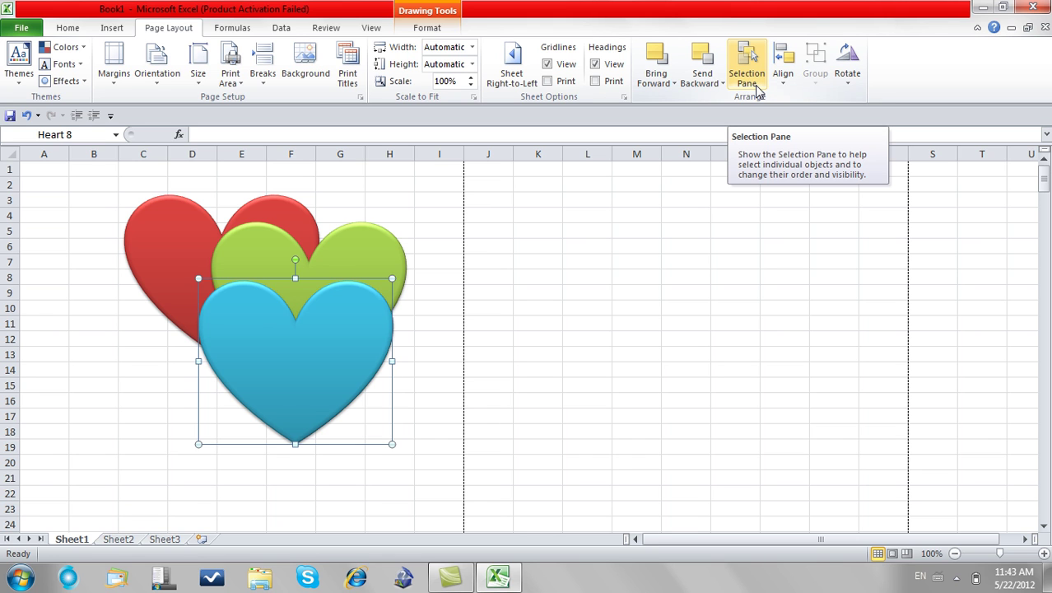
left_click(747, 74)
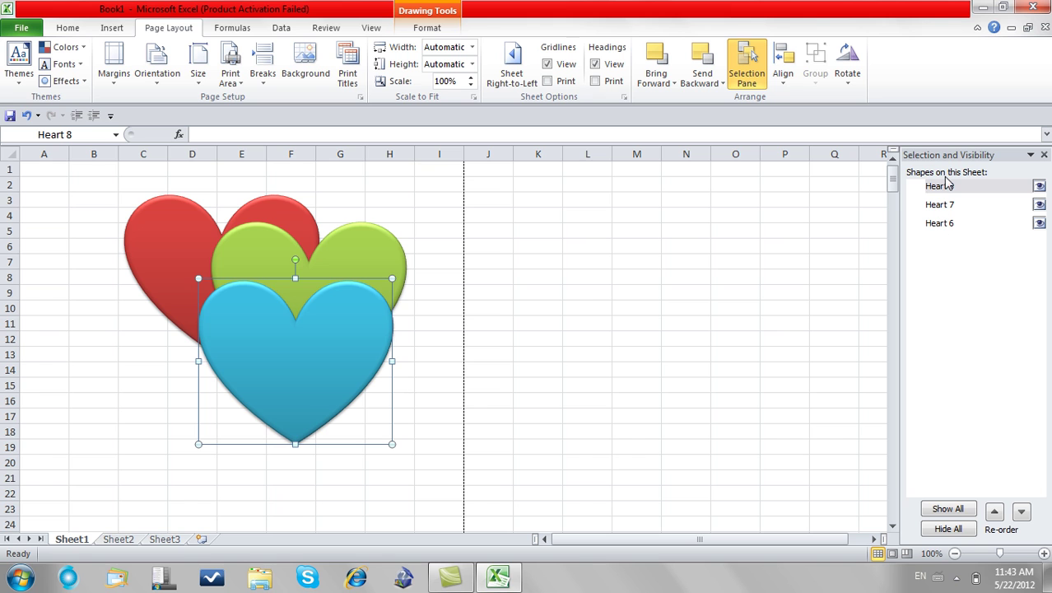
left_click(948, 529)
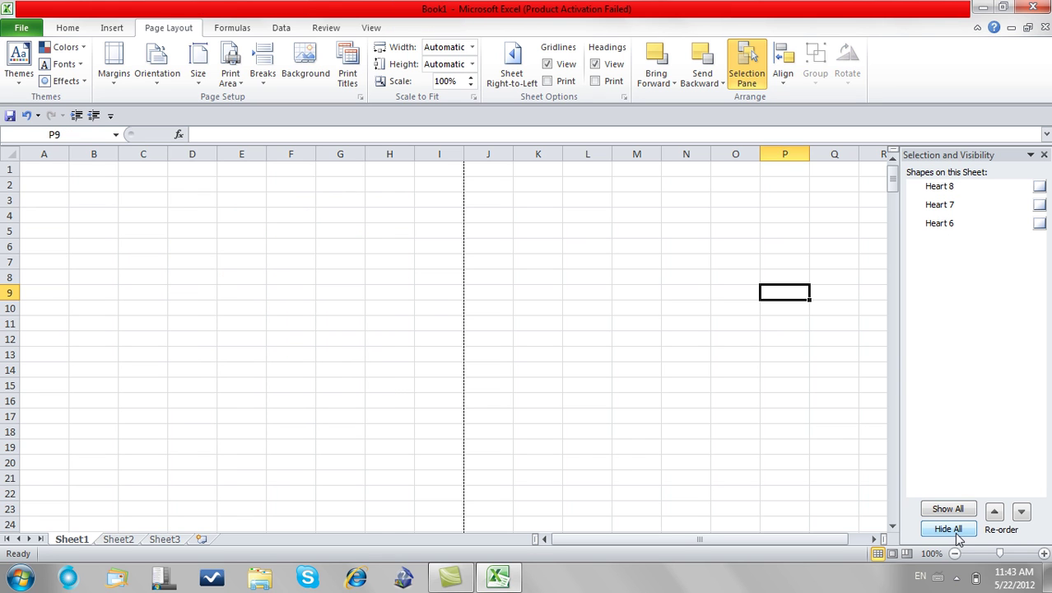
left_click(952, 509)
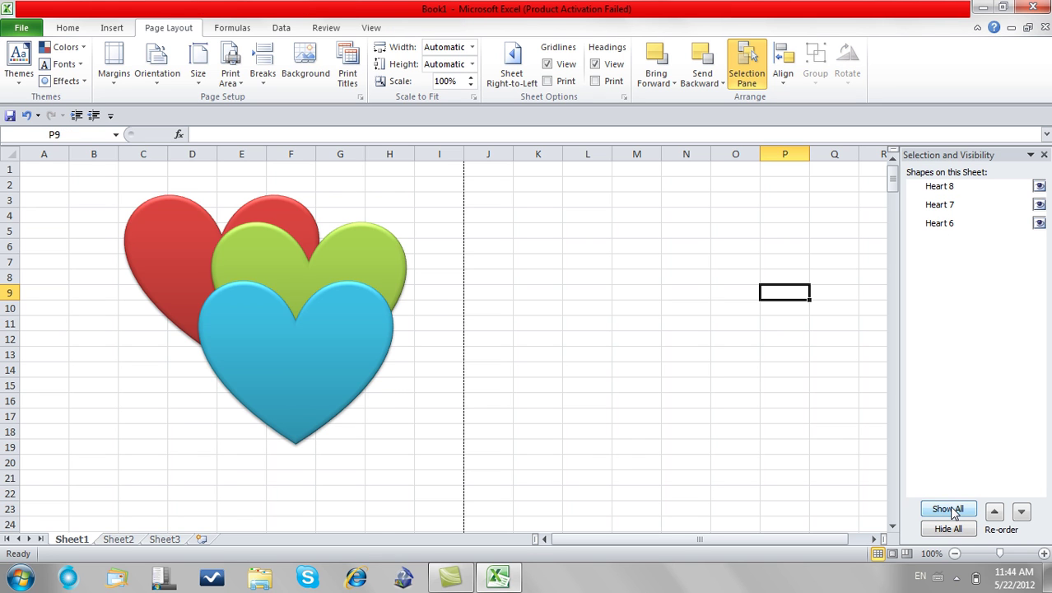
left_click(953, 191)
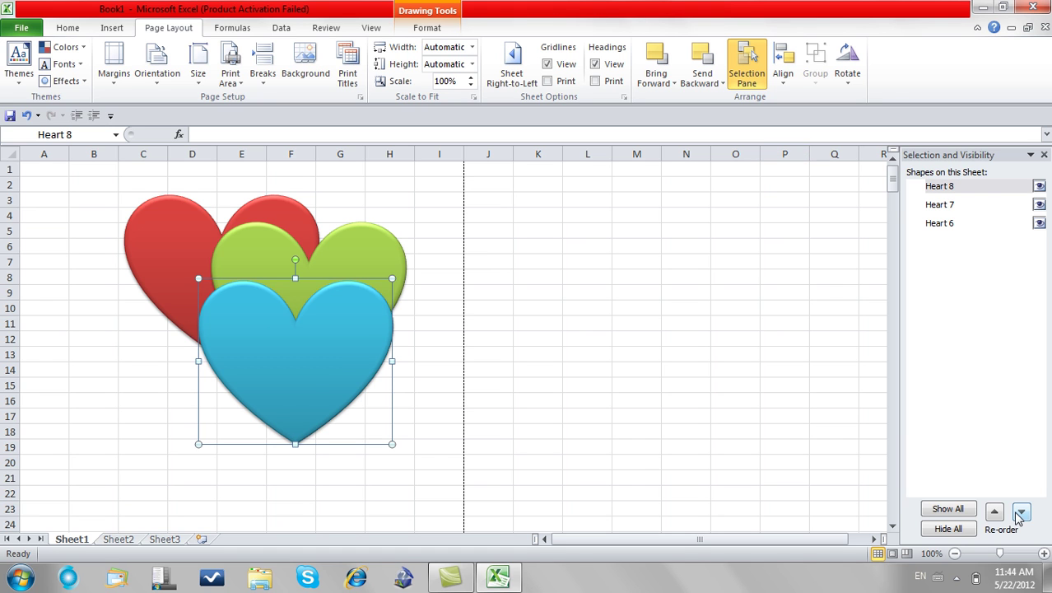
left_click(1020, 513)
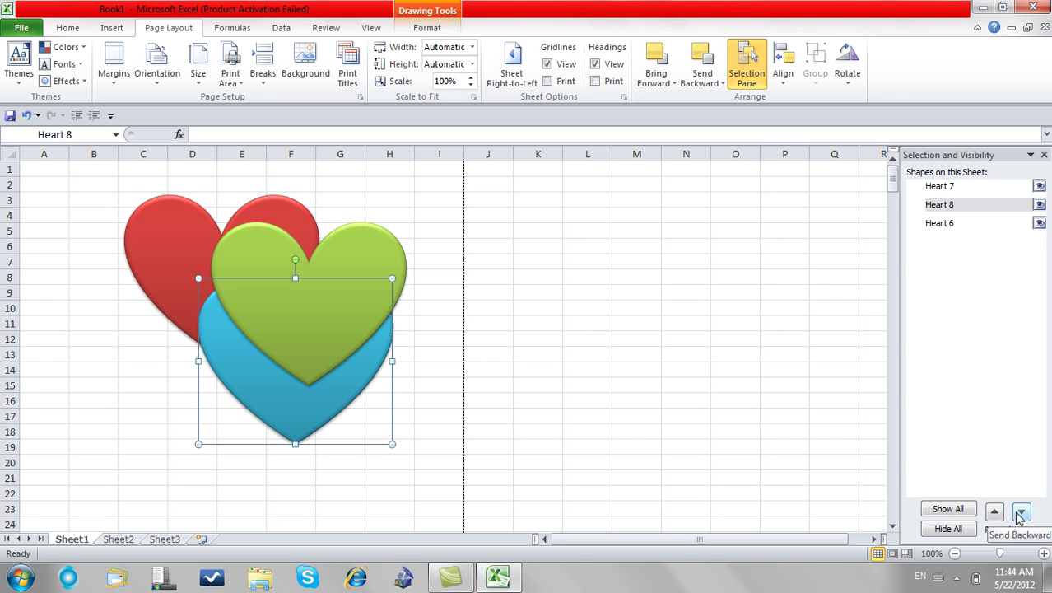
left_click(1020, 513)
left_click(994, 511)
left_click(994, 511)
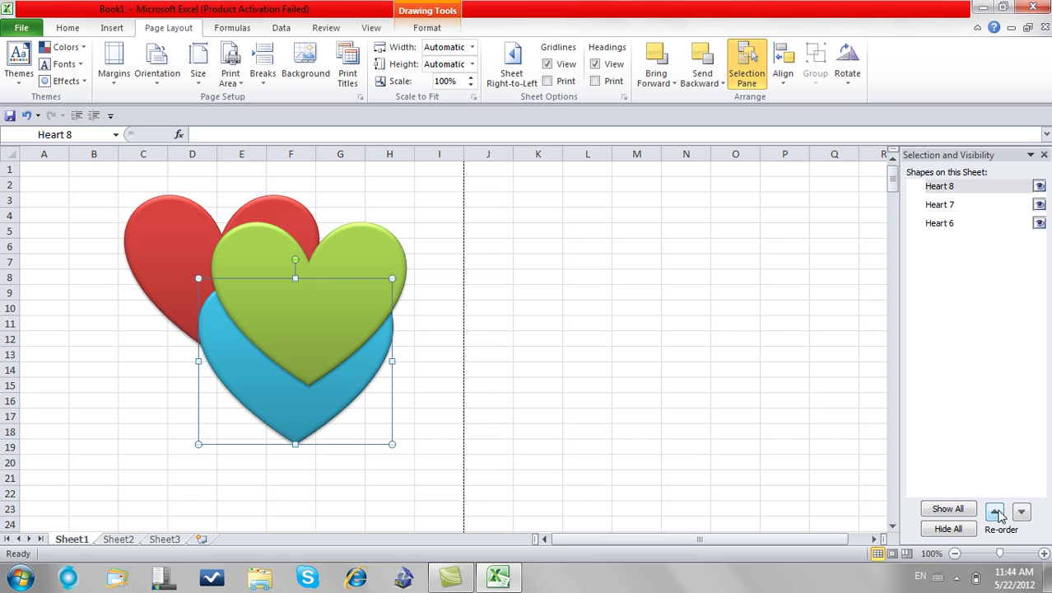
left_click(1039, 205)
left_click(1040, 205)
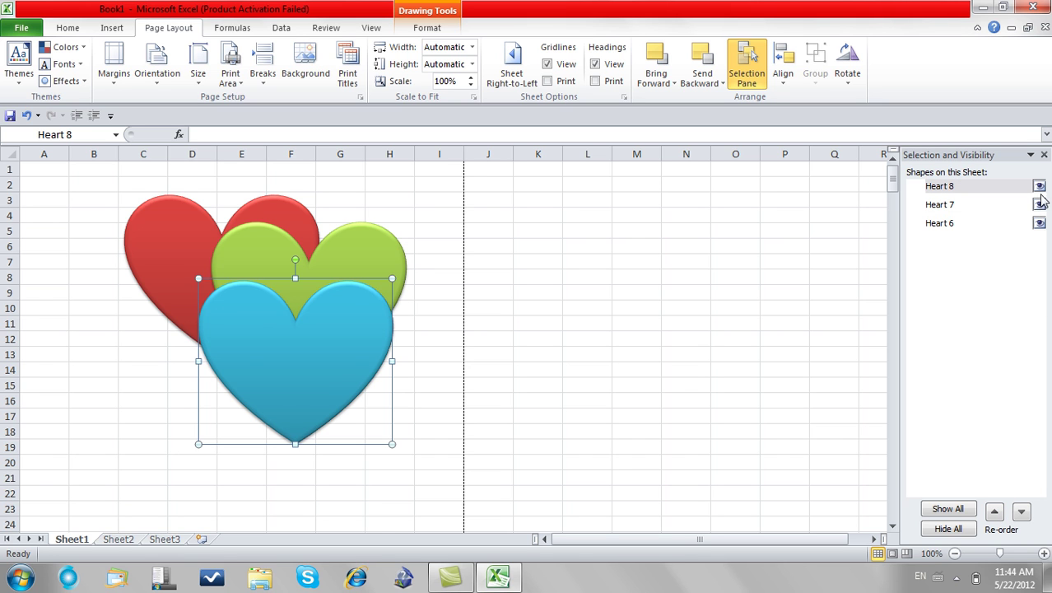
left_click(1043, 155)
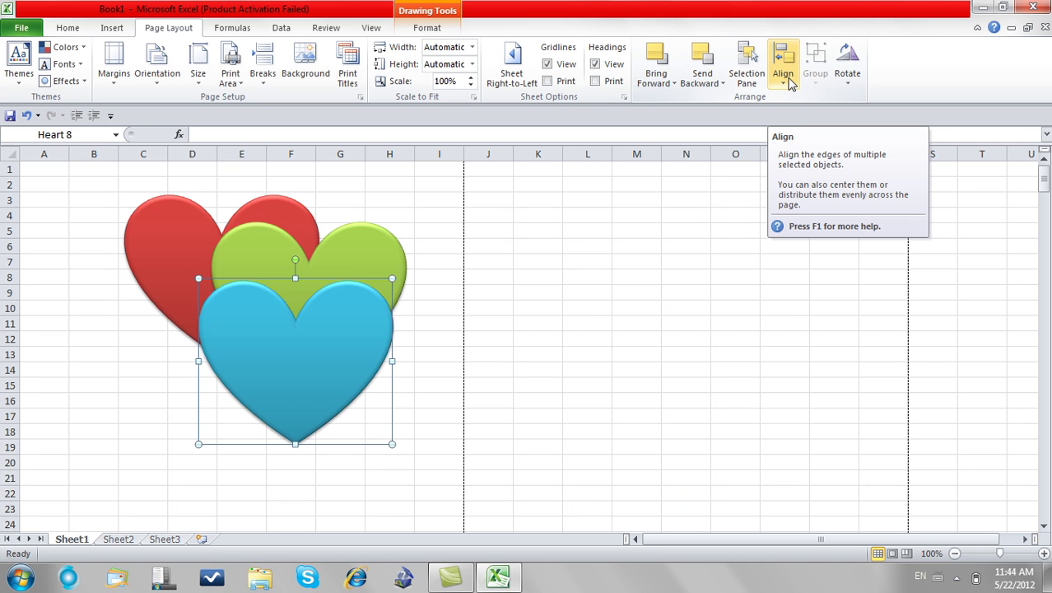
left_click(789, 84)
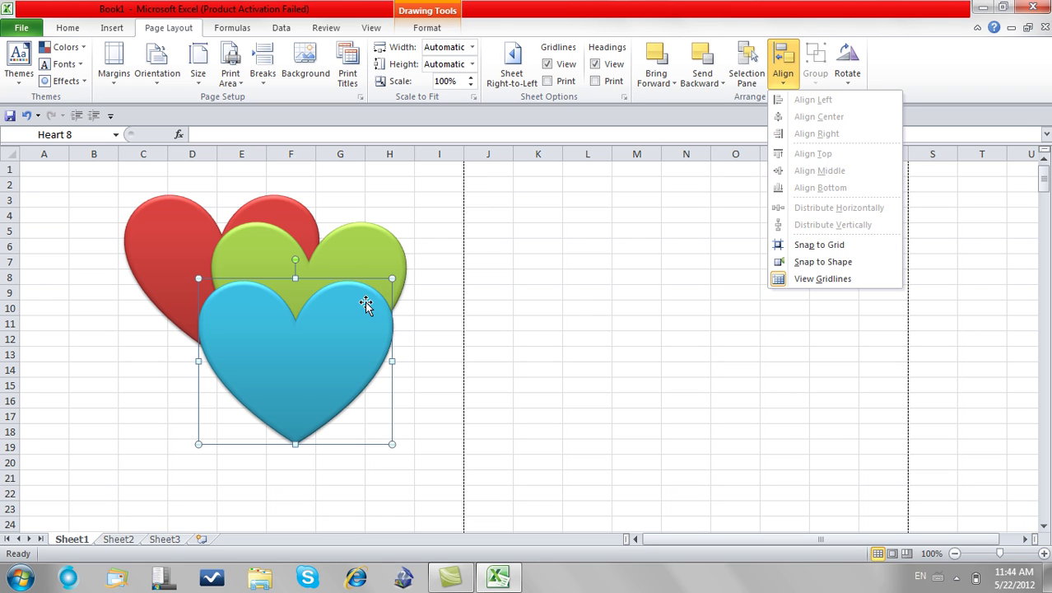
left_click(663, 10)
Spread the blue and green hearts apart, then select all three hearts.
left_click_drag(325, 351, 460, 420)
left_click_drag(389, 292, 788, 240)
left_click(500, 362, "ctrl")
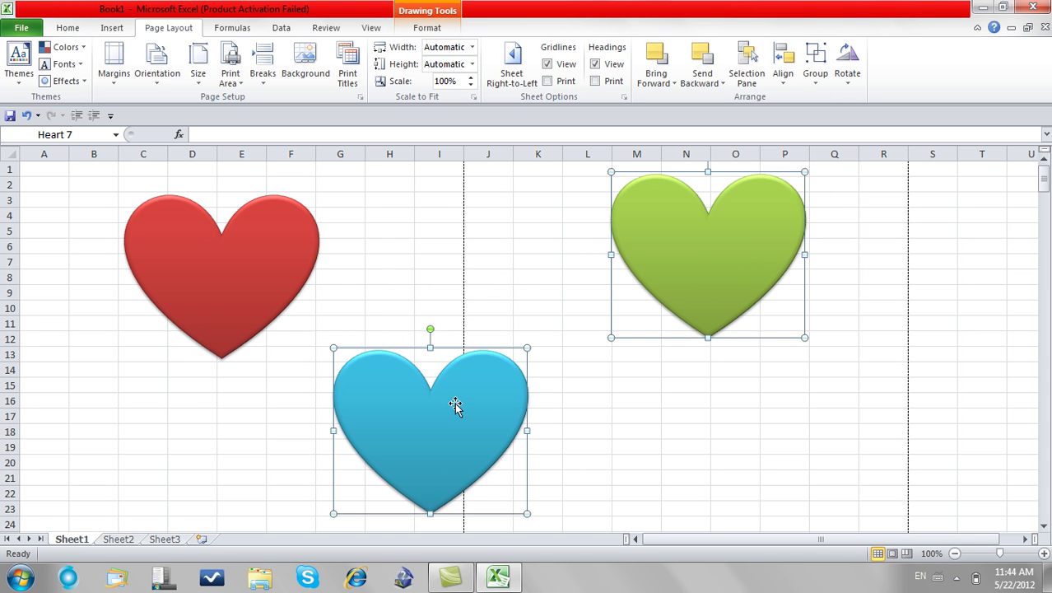
left_click(279, 301, "ctrl")
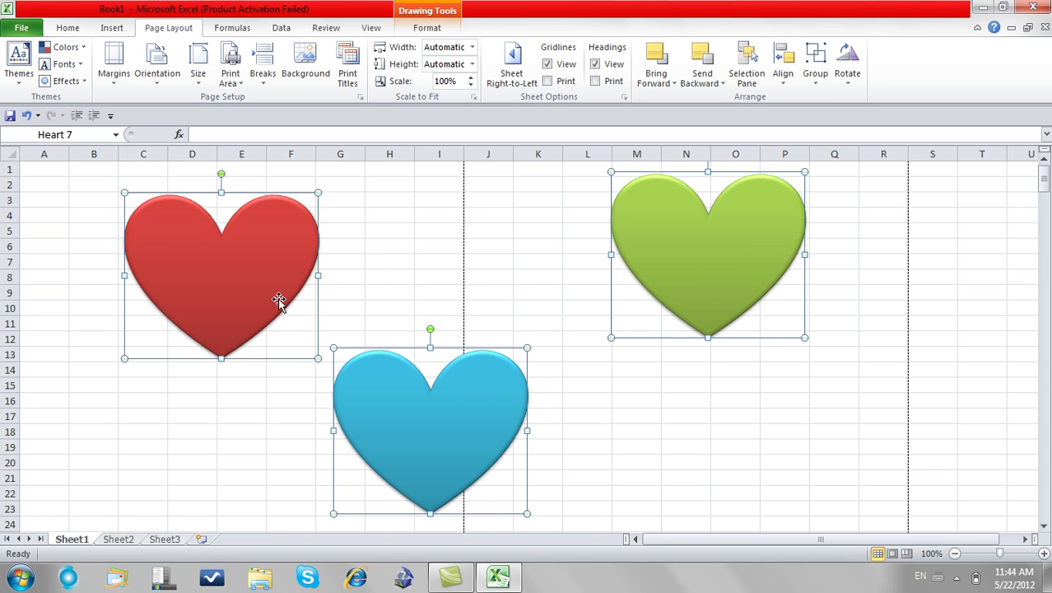
Try Align Left and Align Right on the hearts, undoing each.
left_click(785, 85)
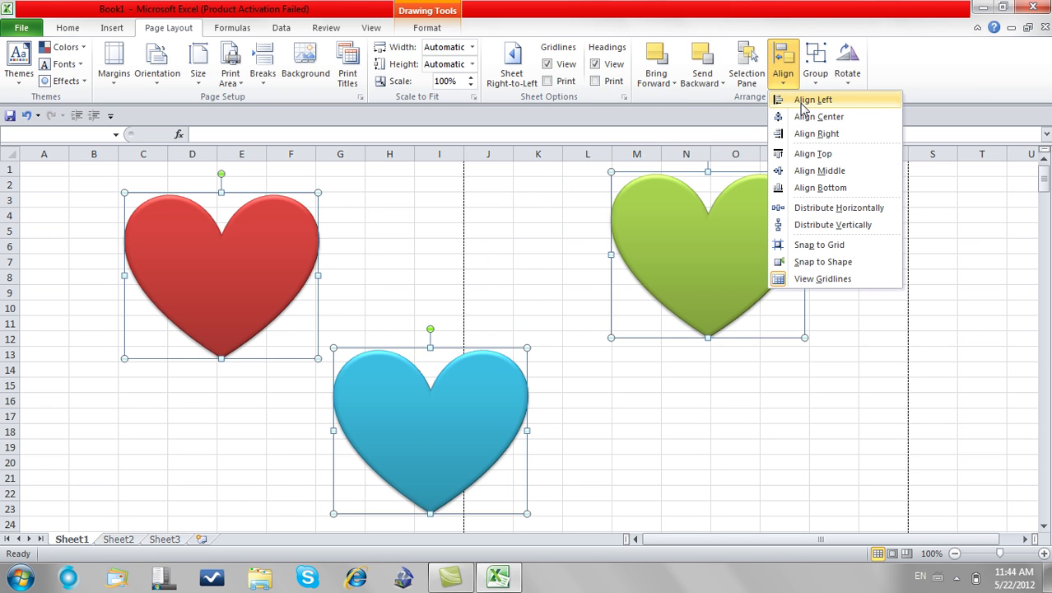
left_click(810, 99)
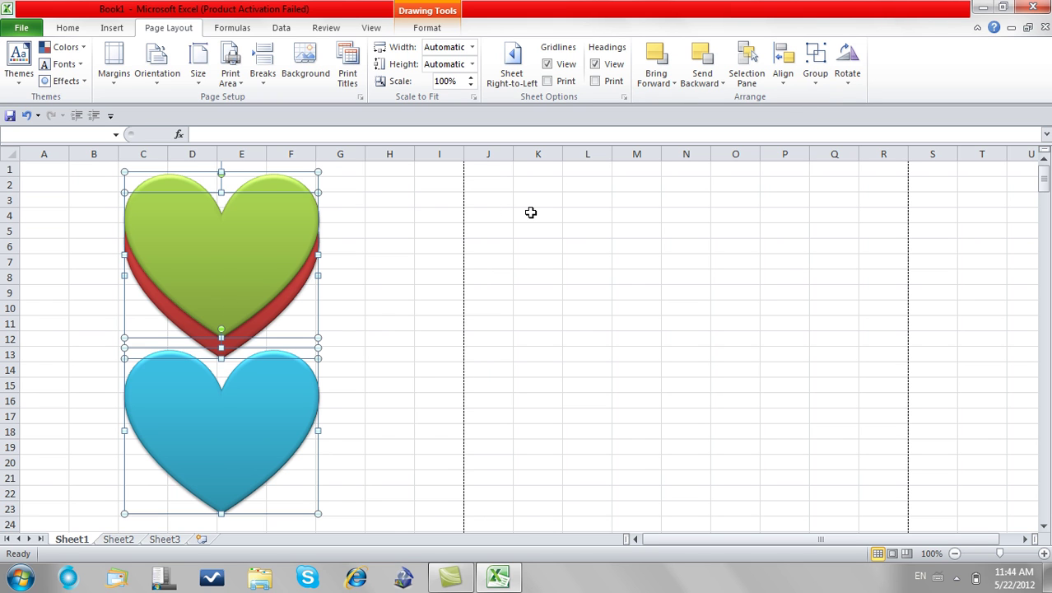
key("ctrl+z")
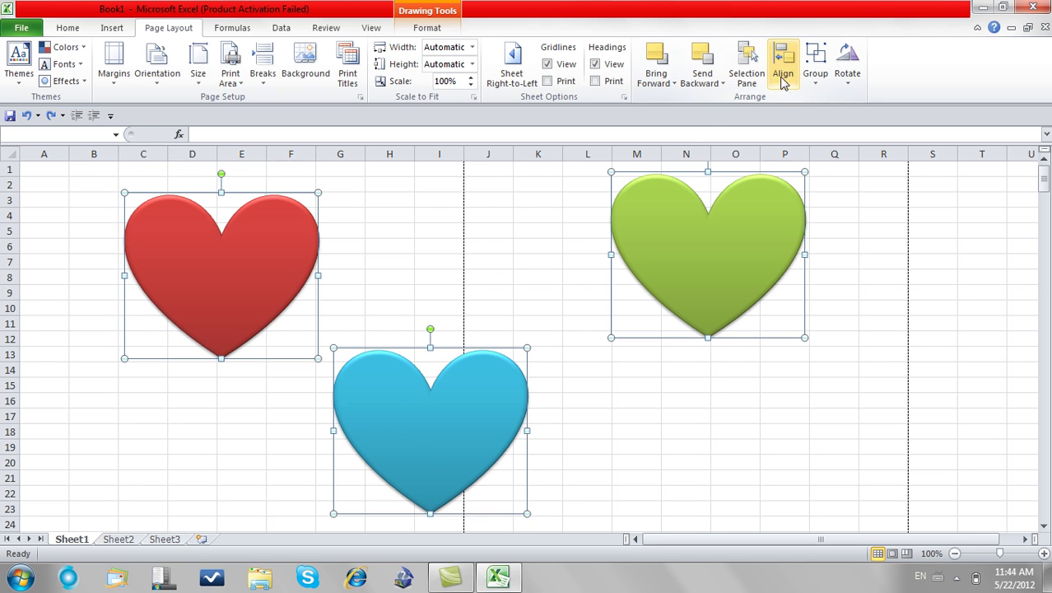
left_click(783, 78)
left_click(804, 135)
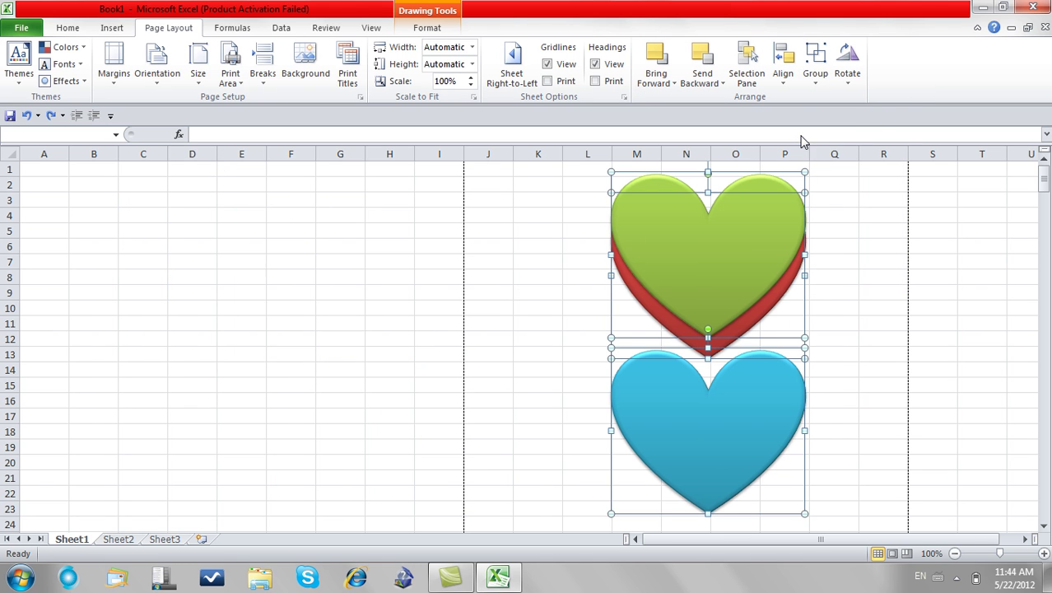
key("ctrl+z")
Try Align Center and Align Top, undo both, then Distribute Horizontally.
left_click(814, 74)
left_click(780, 82)
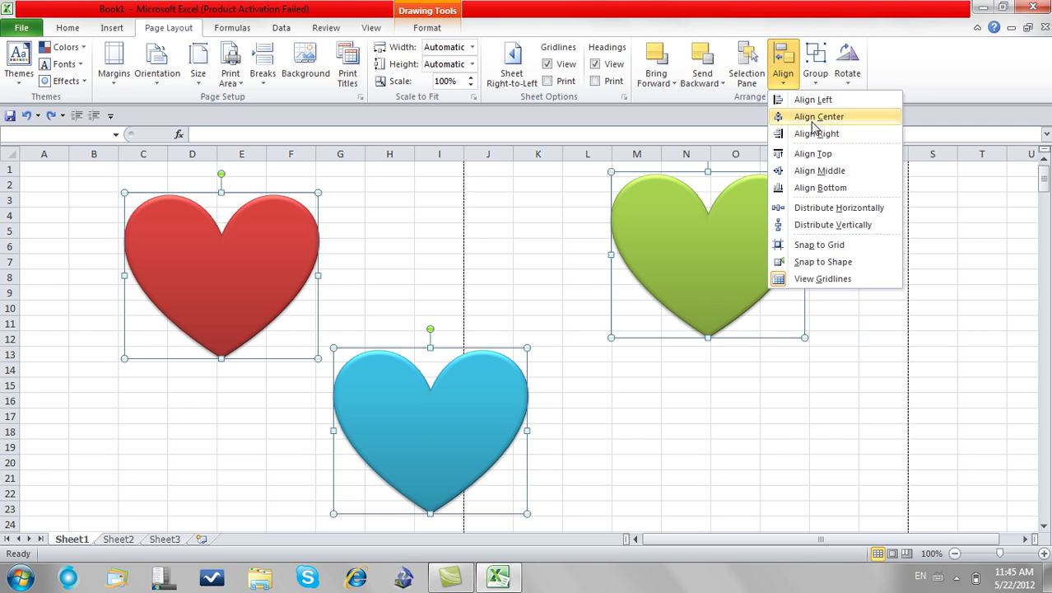
left_click(818, 117)
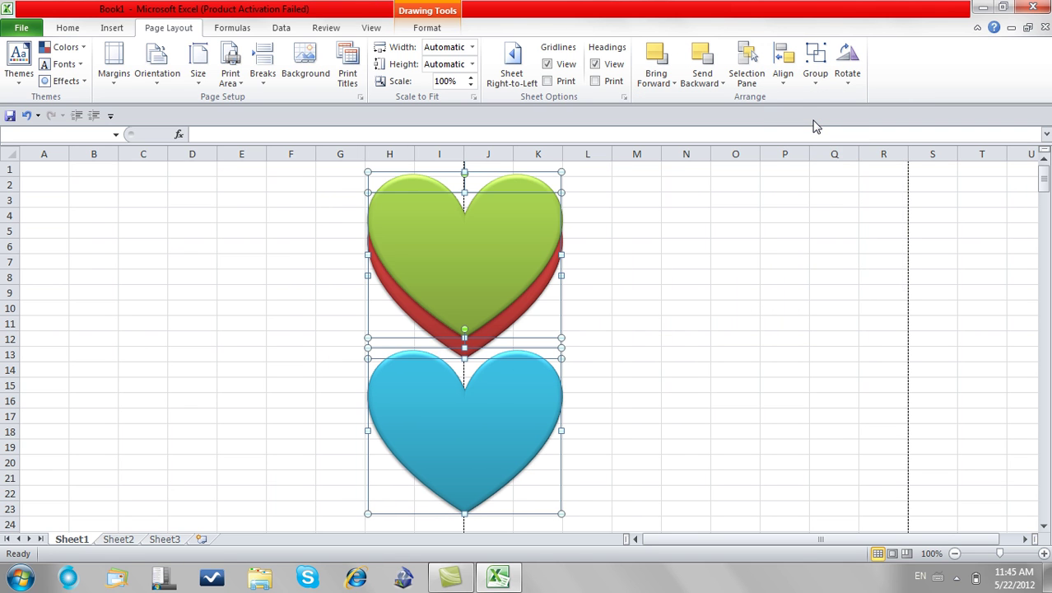
key("ctrl+z")
left_click(782, 70)
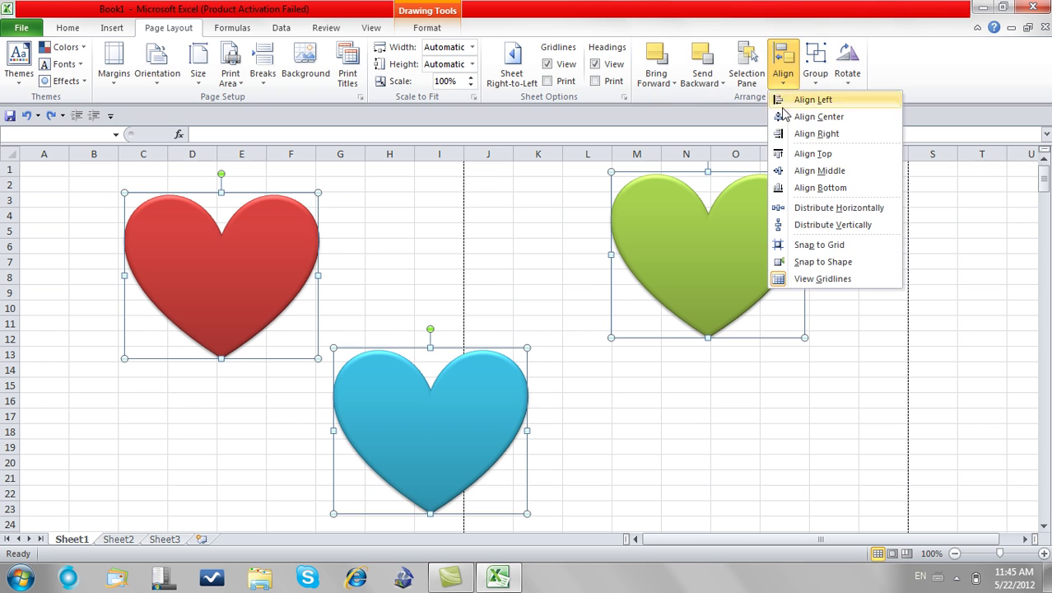
left_click(811, 155)
key("ctrl+z")
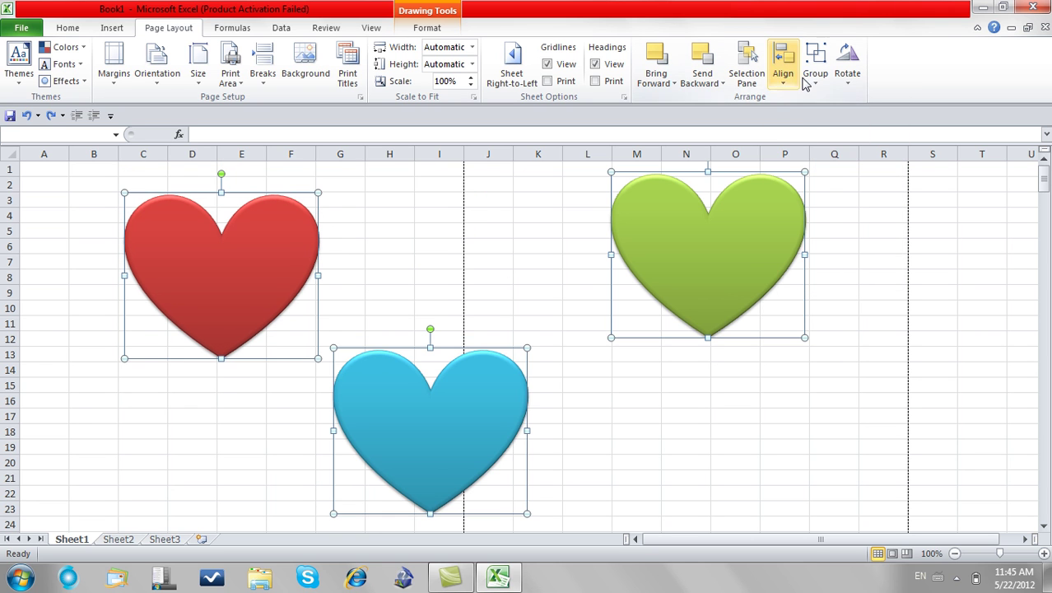
left_click(781, 83)
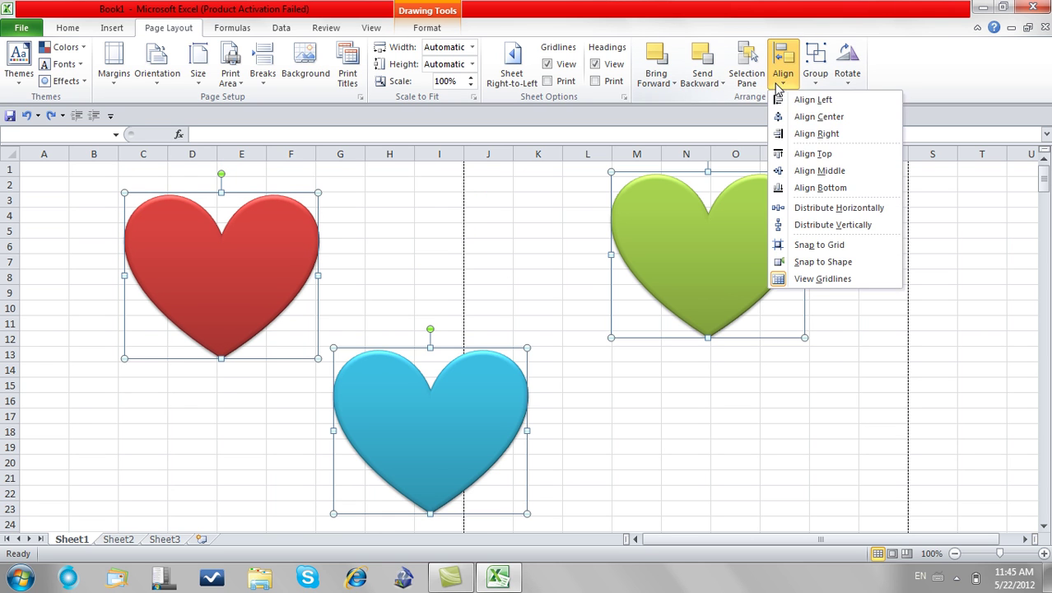
left_click(805, 213)
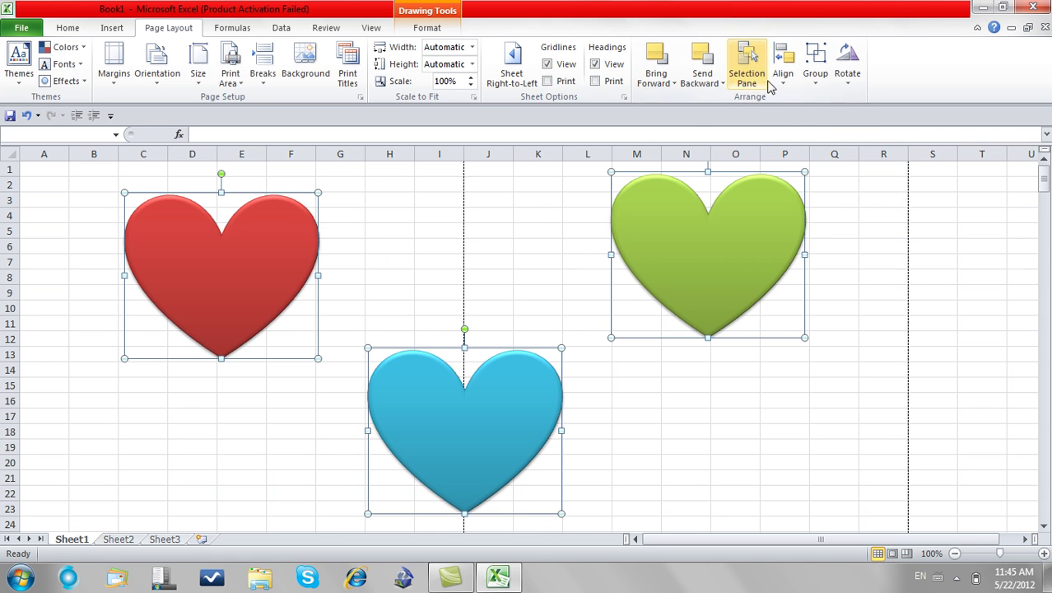
Distribute the hearts vertically, then turn View Gridlines off and back on.
left_click(782, 76)
left_click(827, 225)
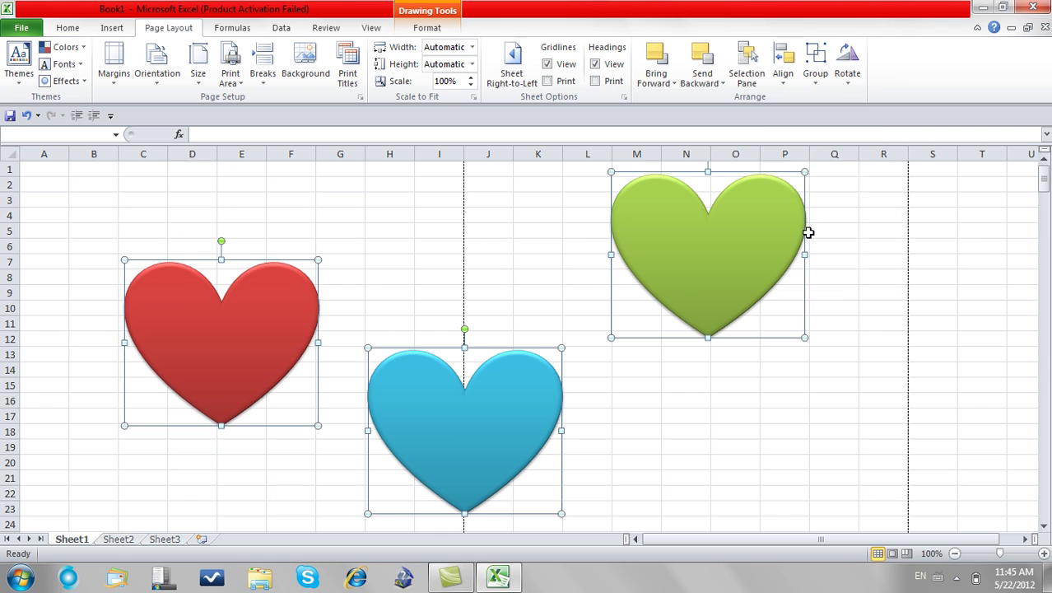
left_click(781, 85)
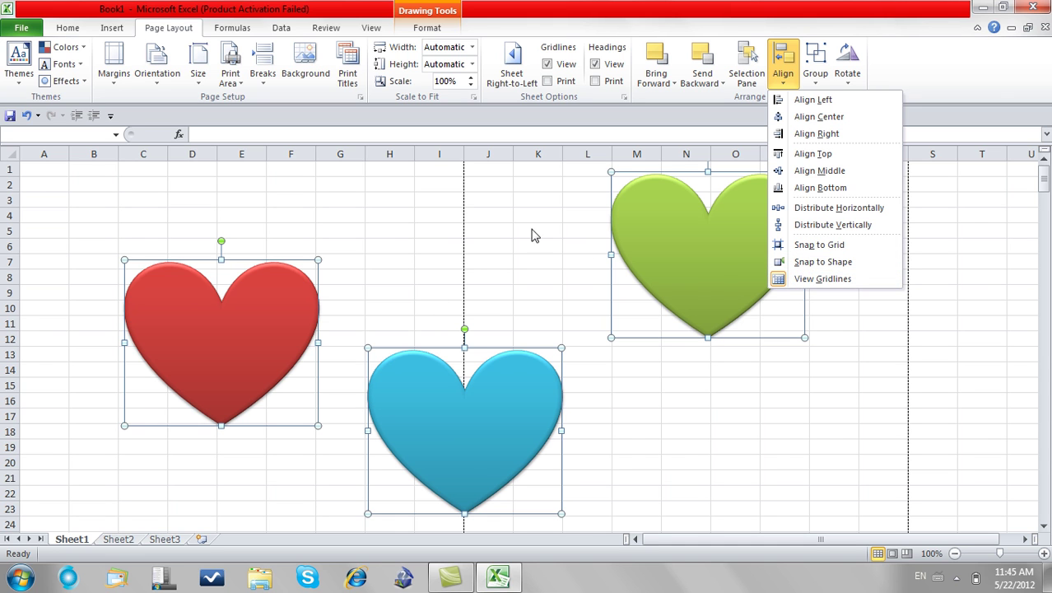
left_click(776, 281)
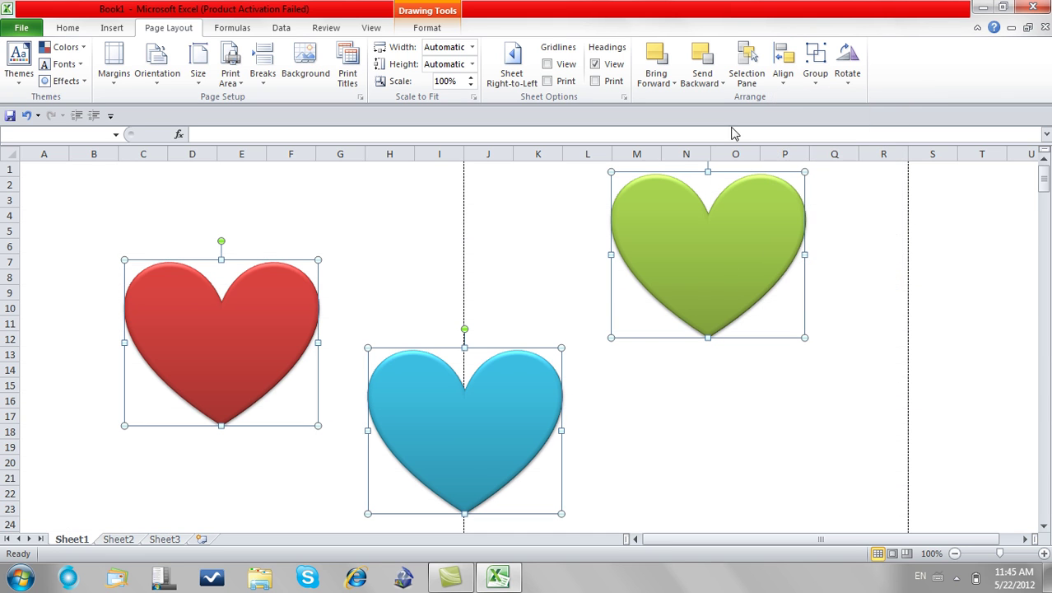
left_click(782, 81)
left_click(823, 282)
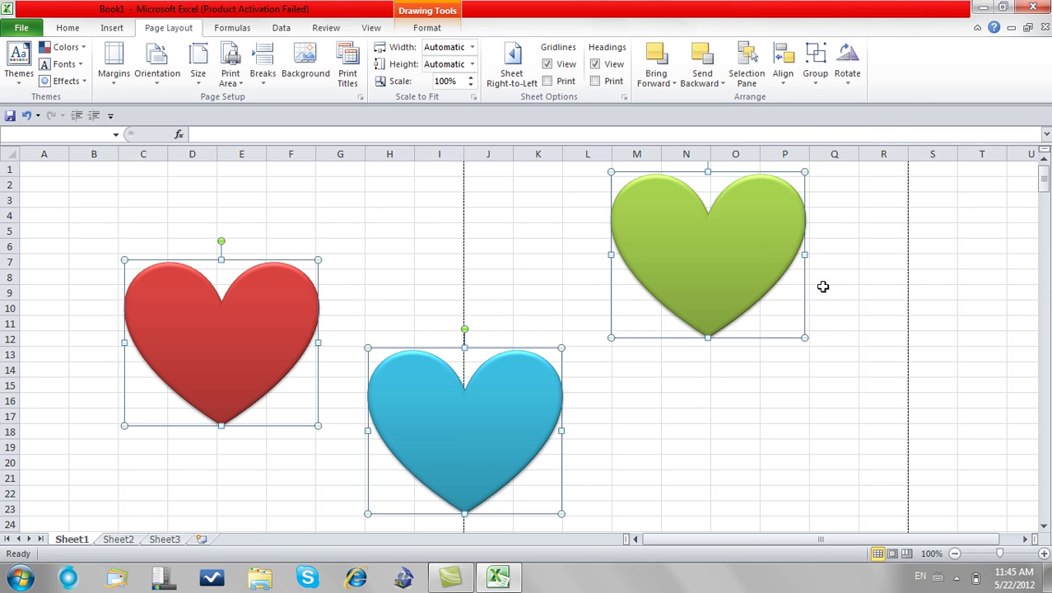
Try Align Right on the hearts and undo it.
left_click(773, 98)
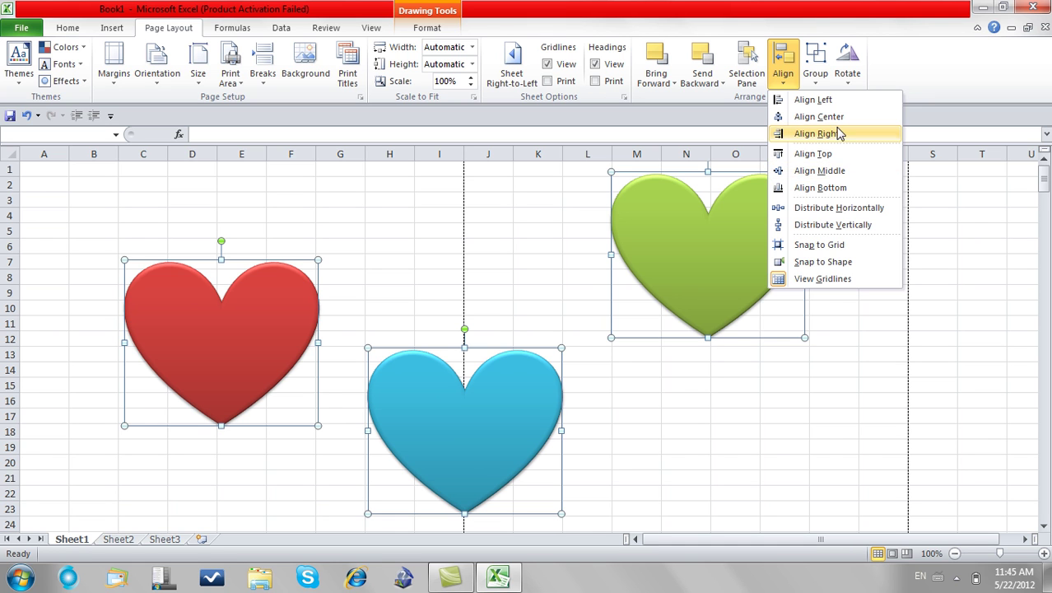
left_click(838, 134)
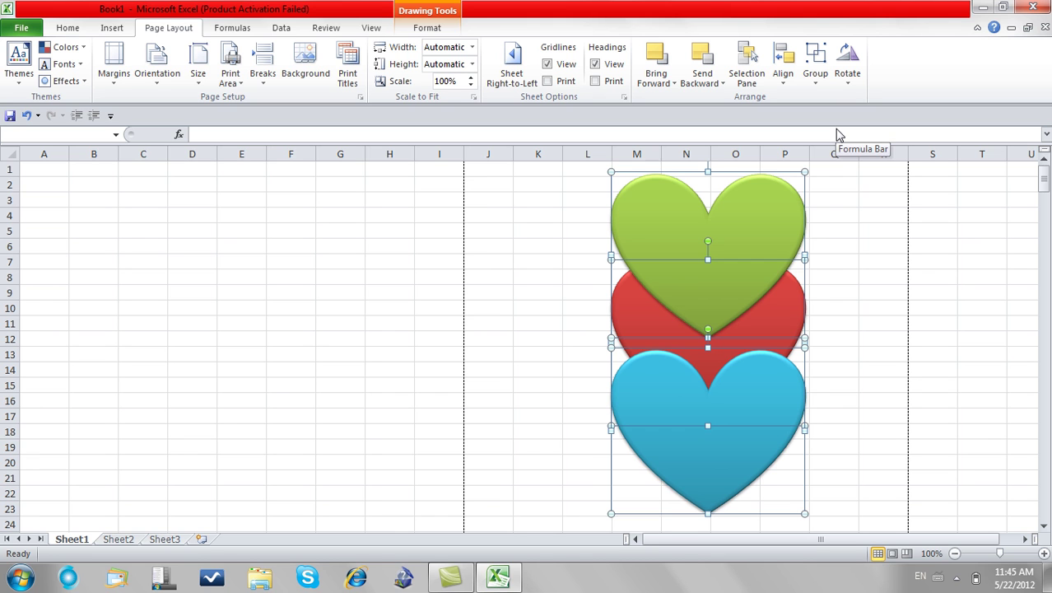
key("ctrl+z")
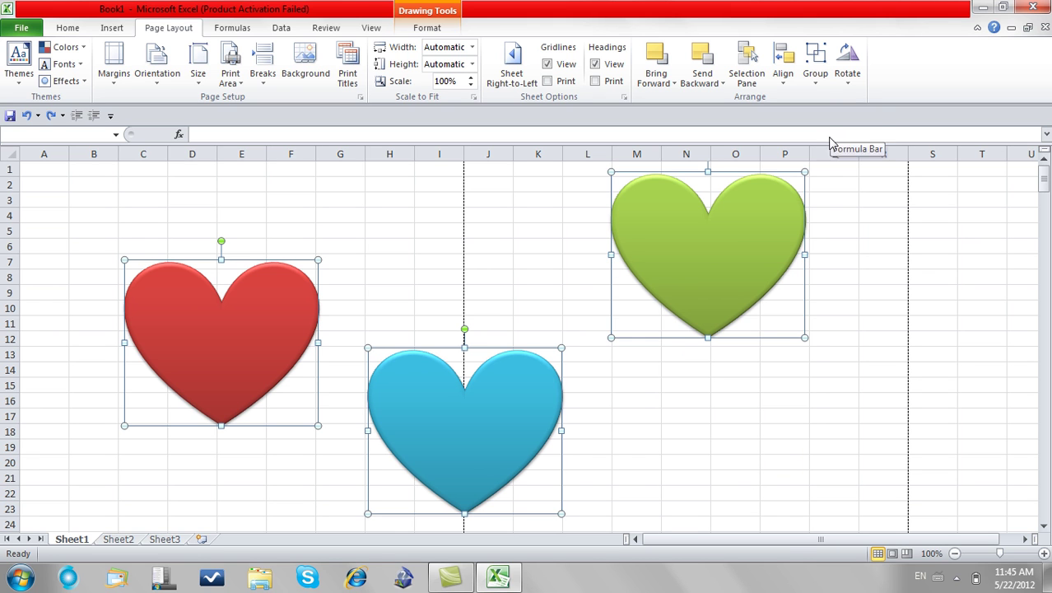
left_click(814, 82)
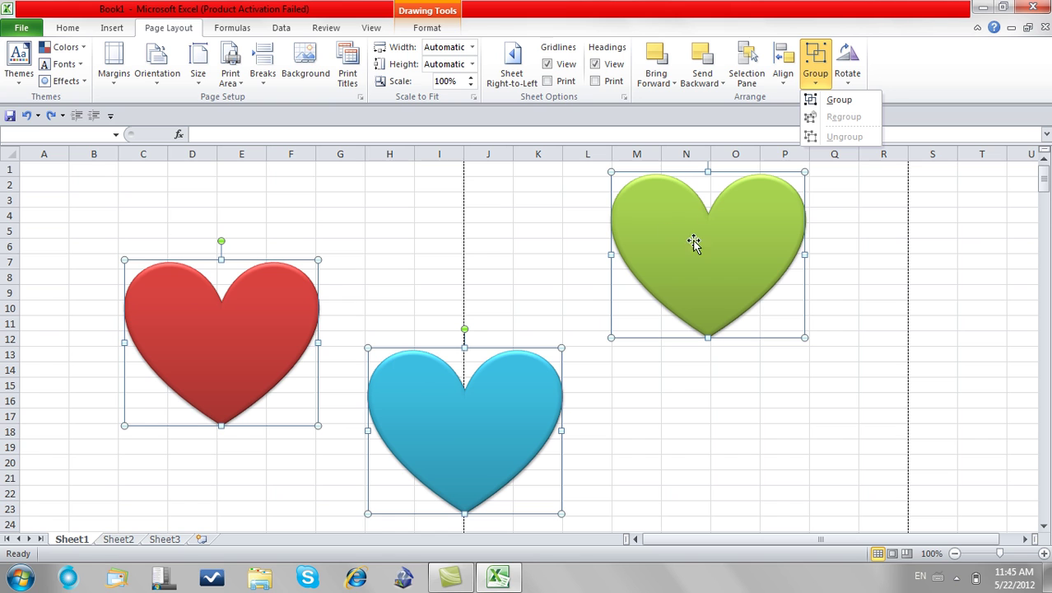
Group the three hearts, nudge the group, then ungroup it.
left_click(849, 110)
mouse_move(685, 293)
left_mouse_down()
mouse_move(734, 282)
mouse_move(658, 304)
mouse_move(668, 296)
left_mouse_up()
left_click(815, 82)
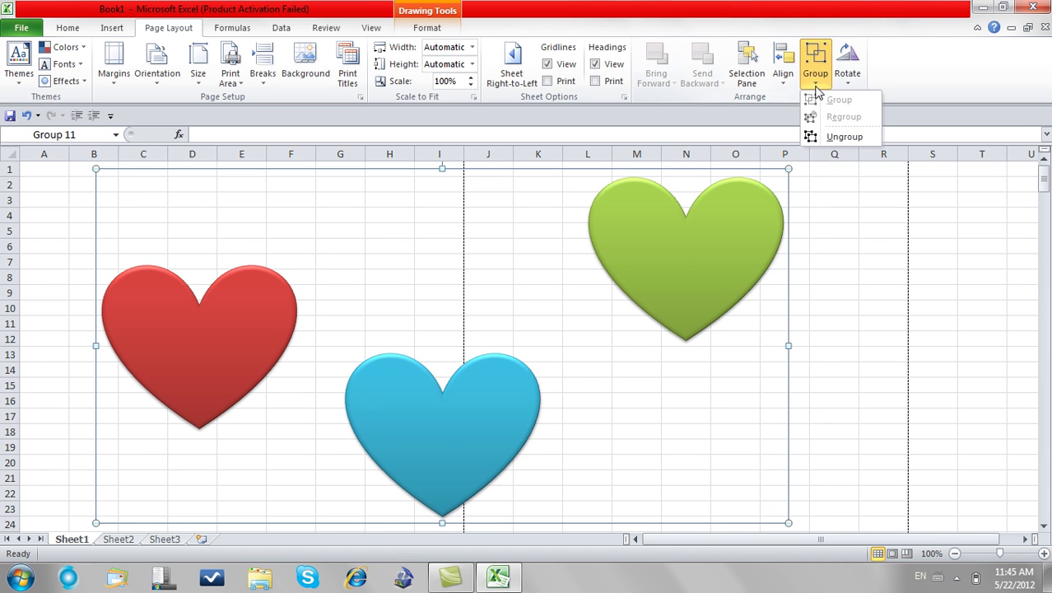
left_click(823, 138)
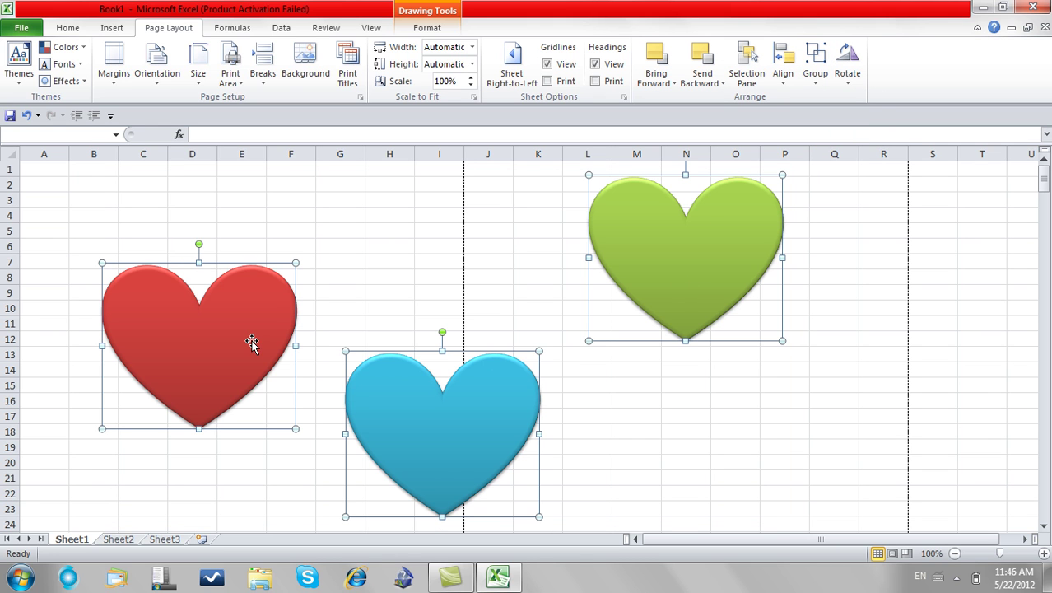
Regroup the hearts into Group 12, then browse the Group menu without changes.
left_click(814, 78)
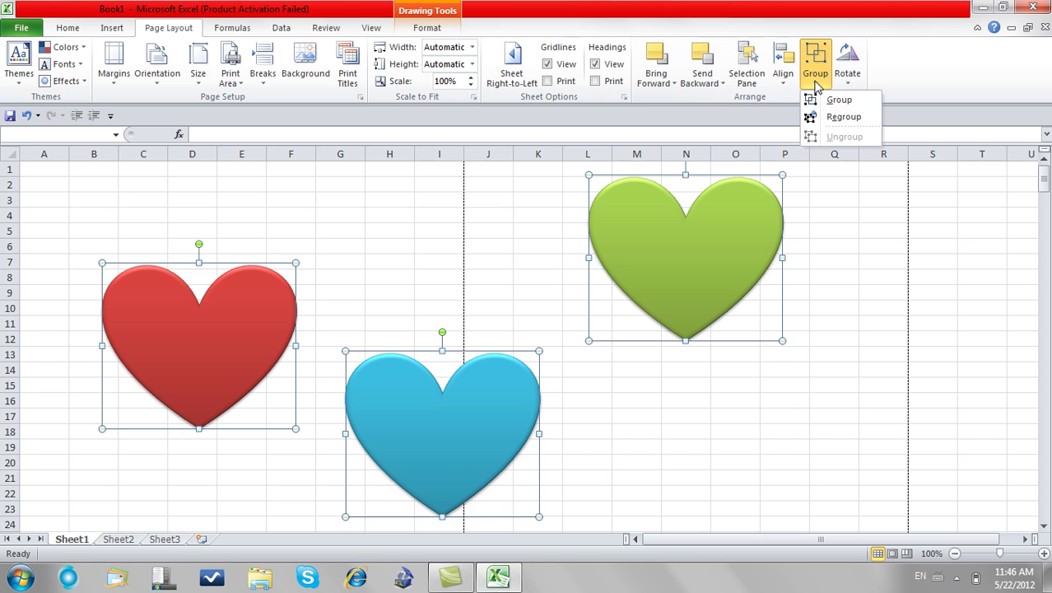
left_click(839, 117)
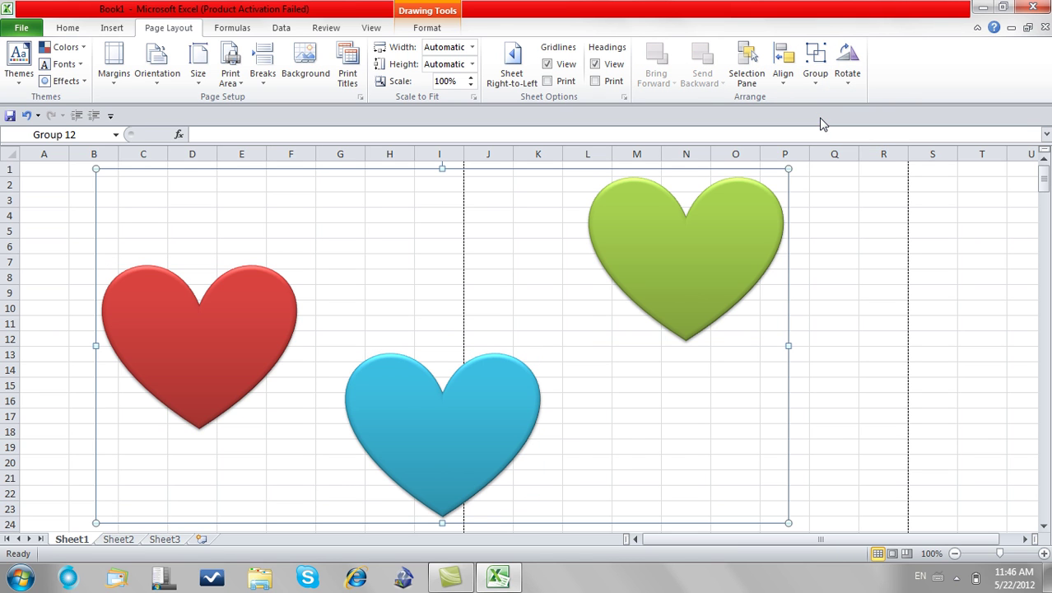
left_click(815, 74)
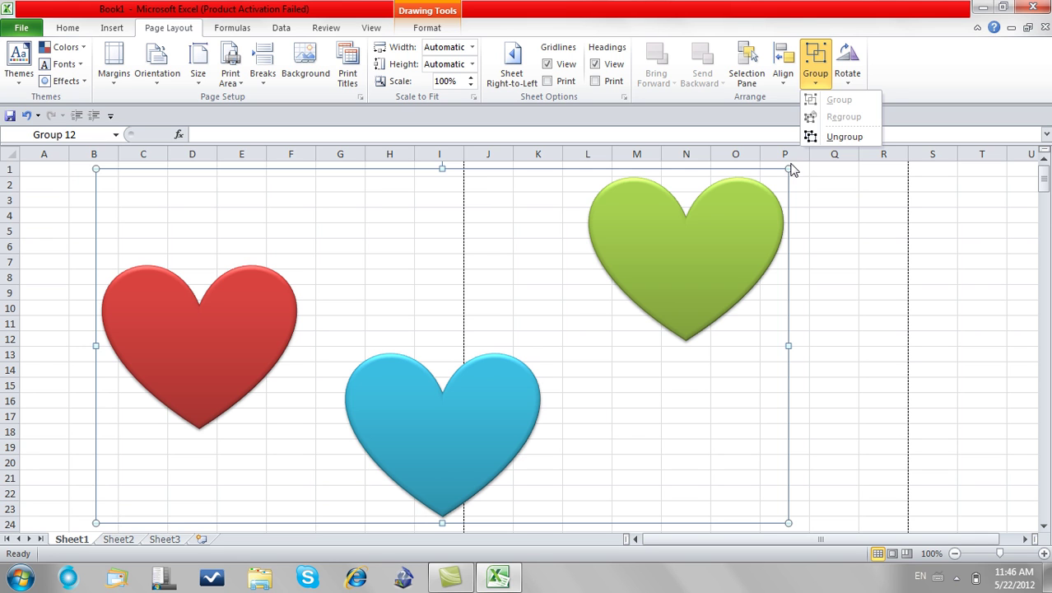
left_click(766, 21)
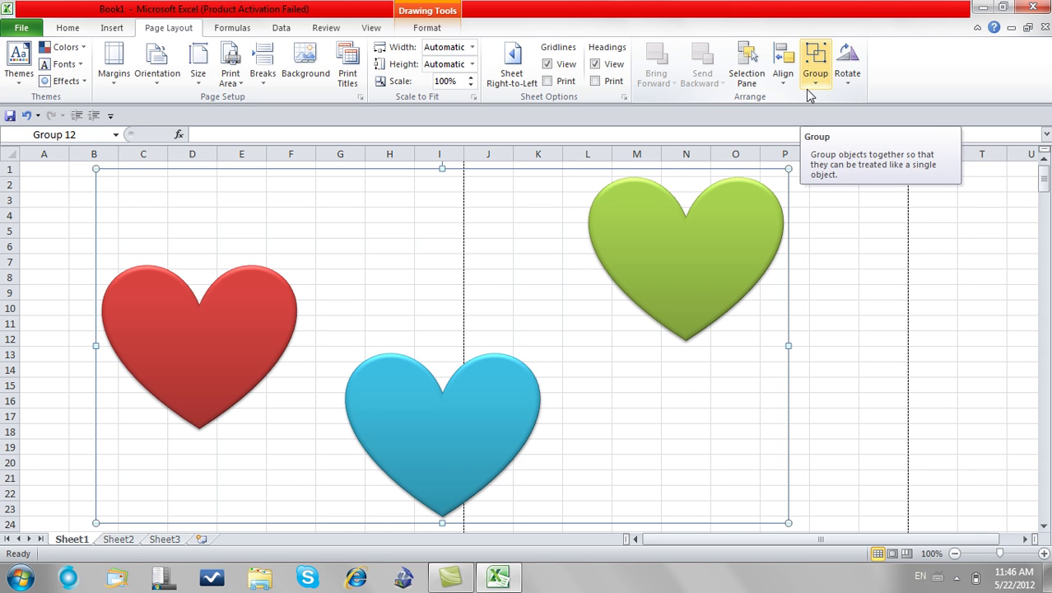
left_click(821, 82)
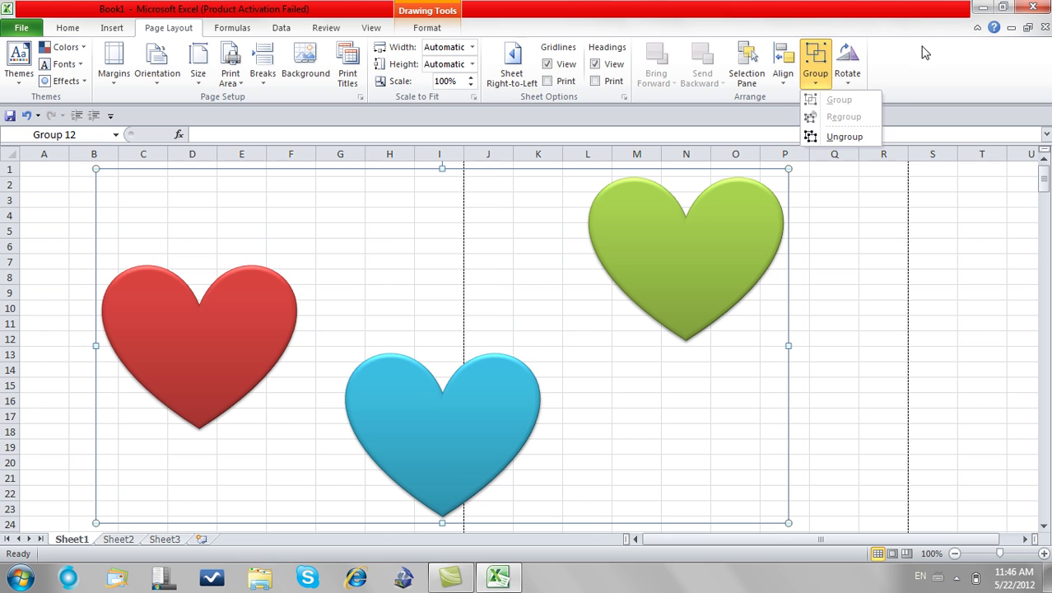
left_click(905, 63)
left_click(814, 78)
Ungroup the hearts into three shapes, leave Rotate unchanged, and show the Formulas tab.
left_click(839, 137)
left_click(846, 84)
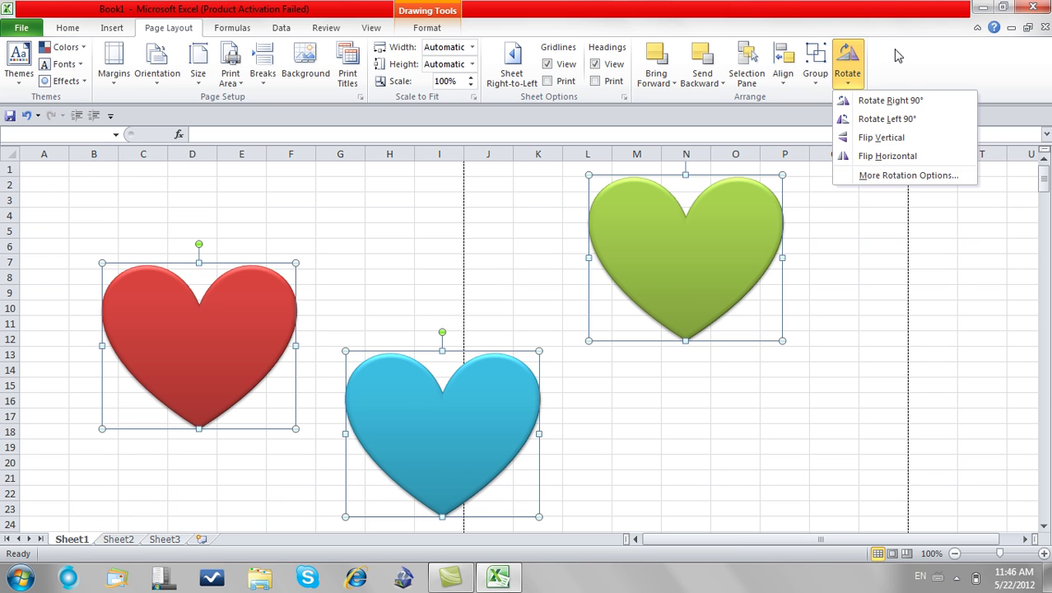
left_click(852, 82)
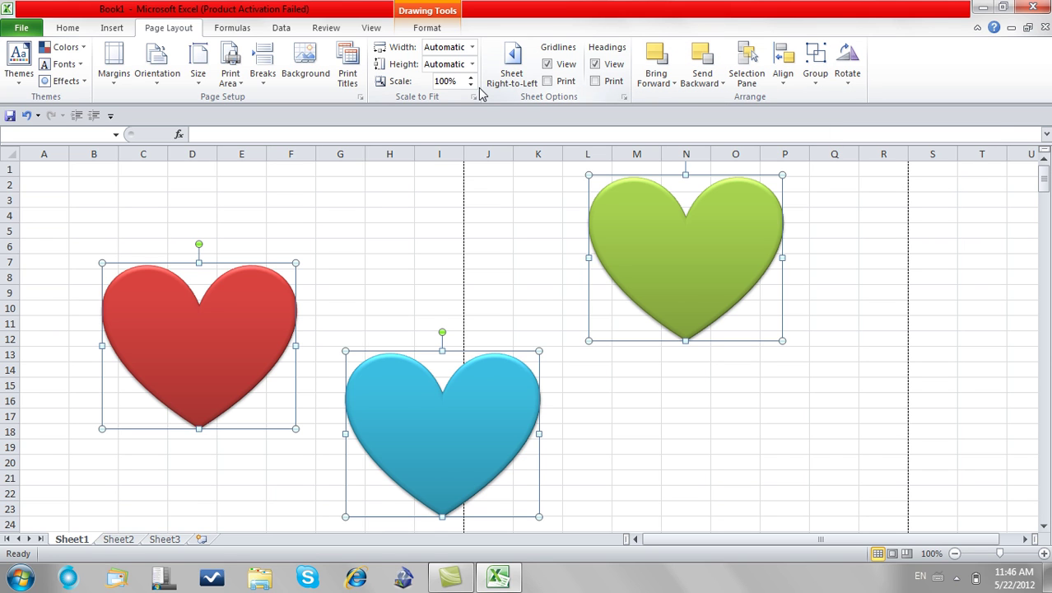
left_click(232, 28)
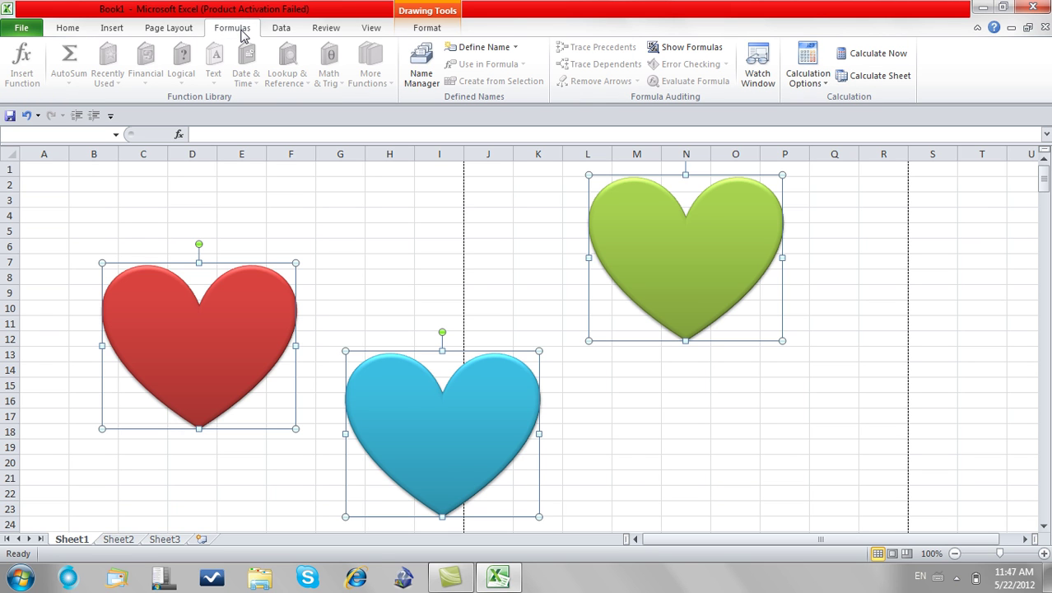